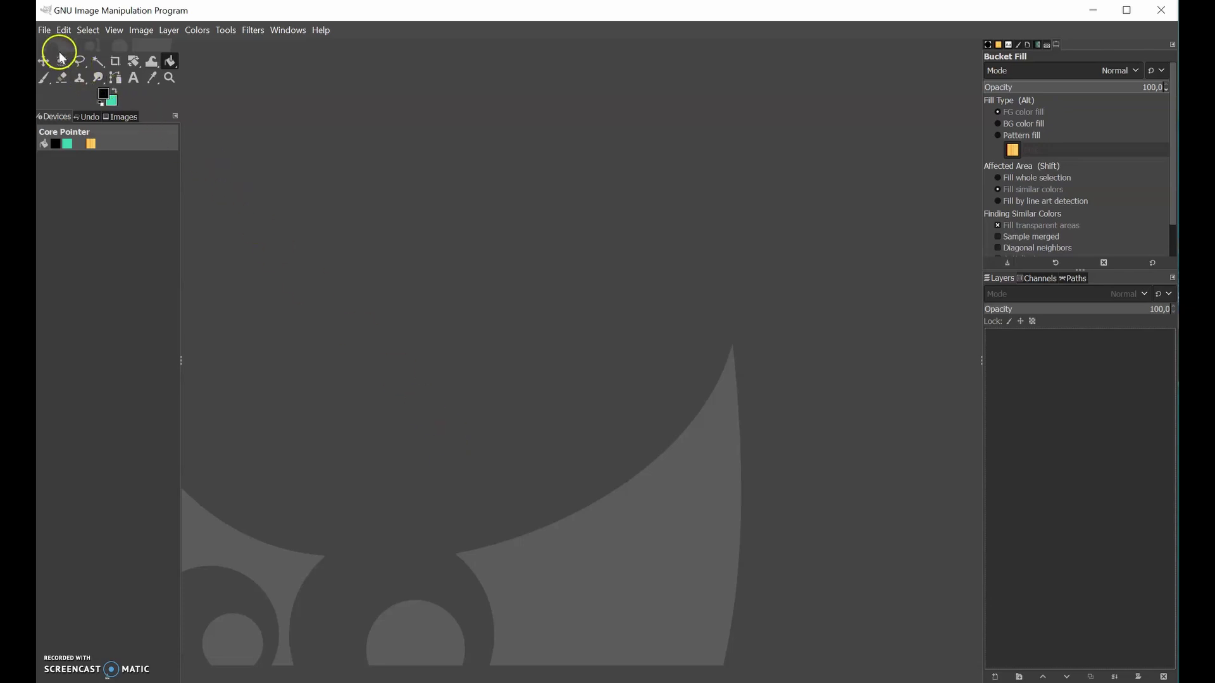
# - Open the photo DSC_0037.JPG of the orange ball in front of the brick wall
pyautogui.click(44, 30)
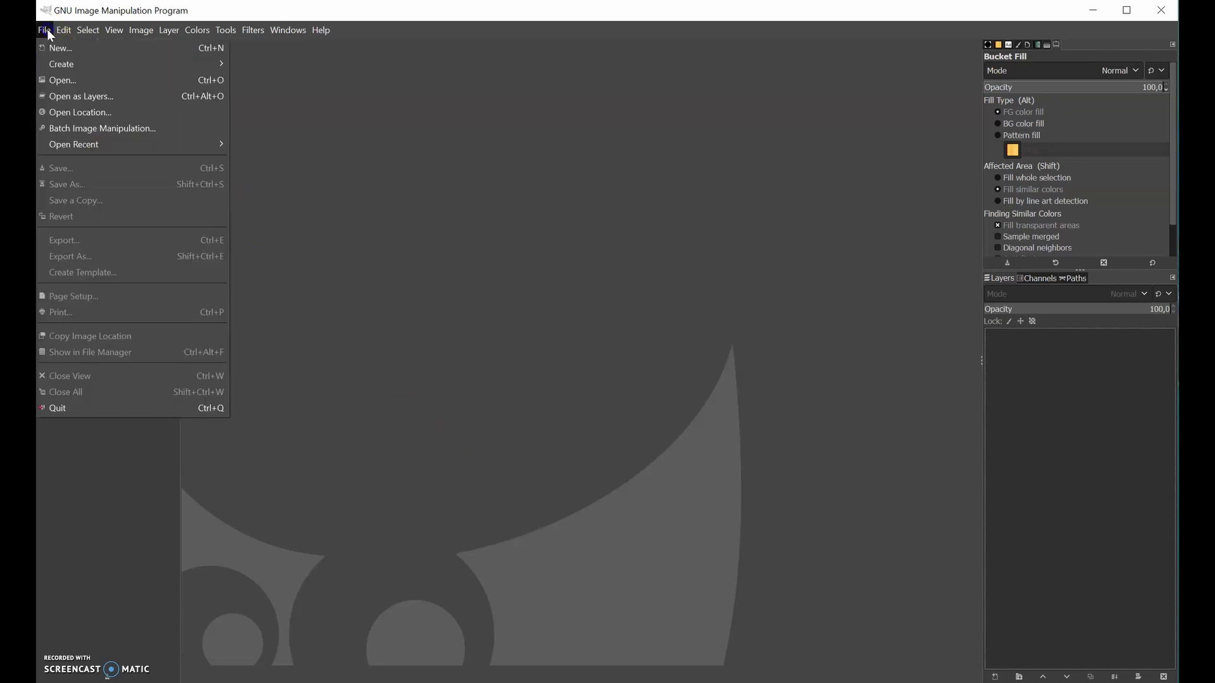
pyautogui.click(73, 81)
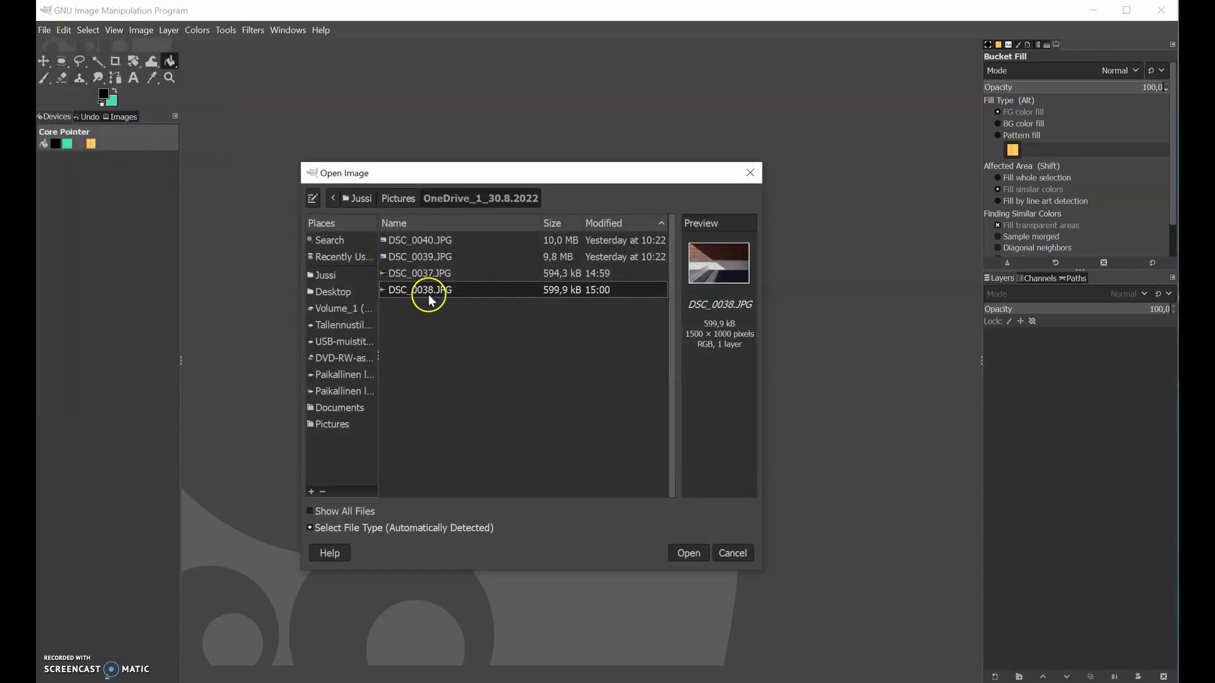
pyautogui.click(448, 277)
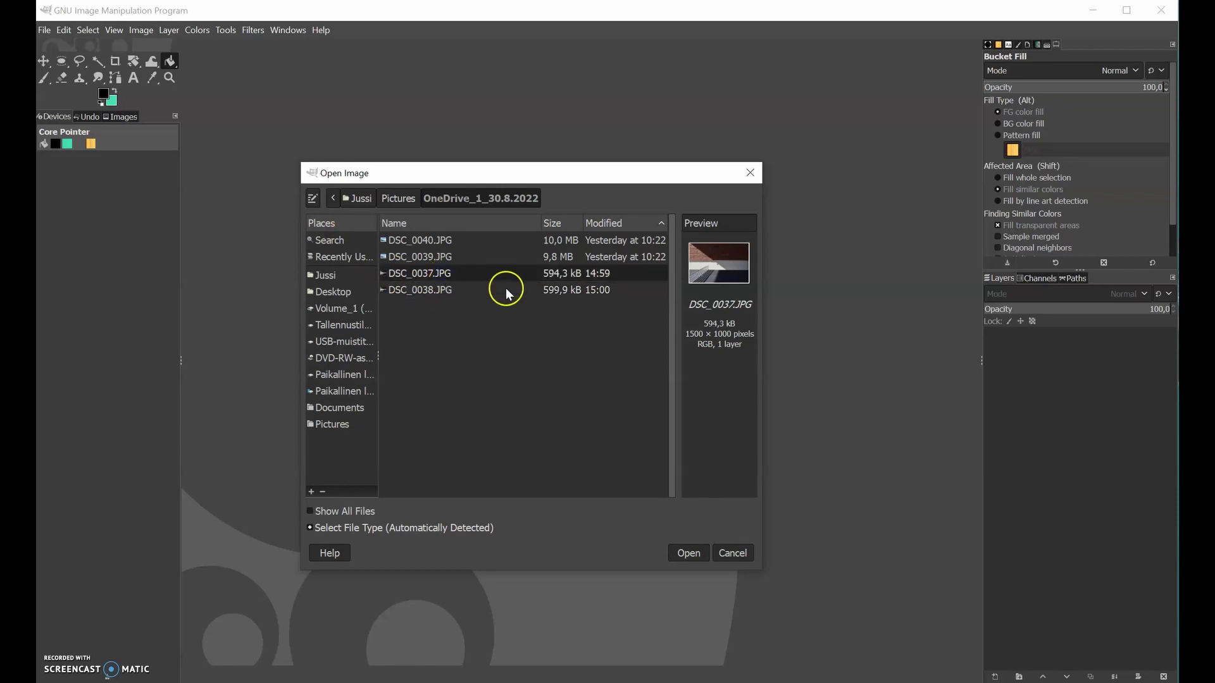
pyautogui.click(689, 553)
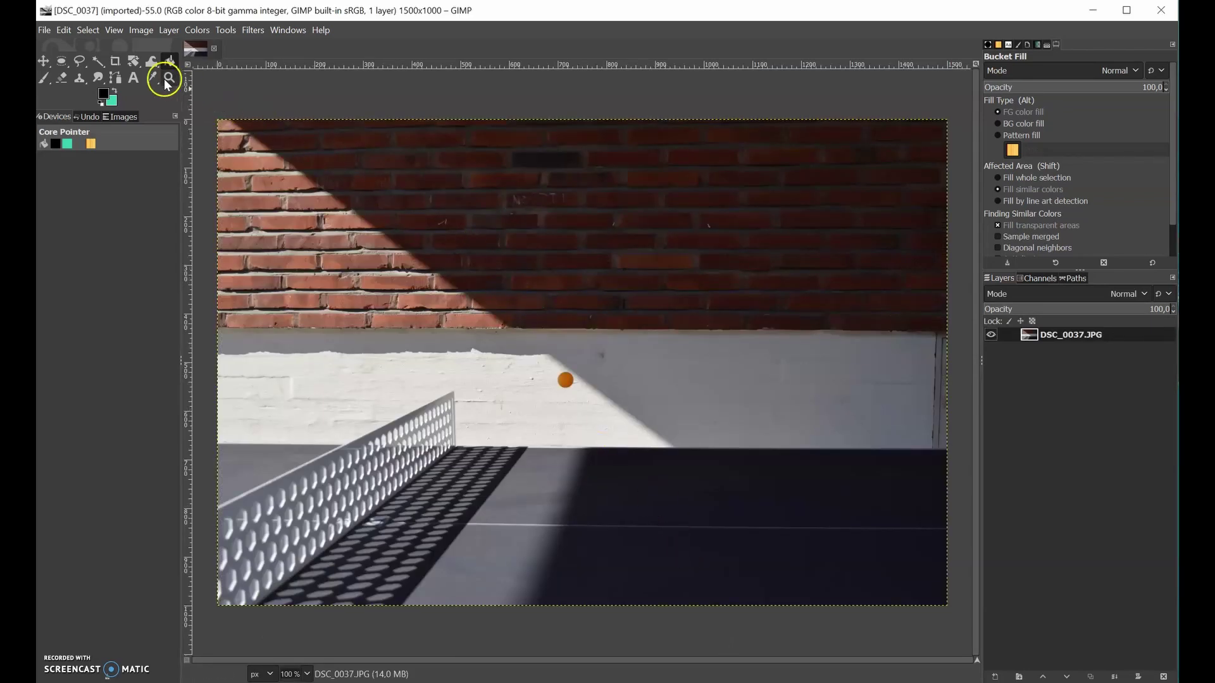
# - Load DSC_0038.JPG as a second layer on top of DSC_0037.JPG
pyautogui.click(45, 30)
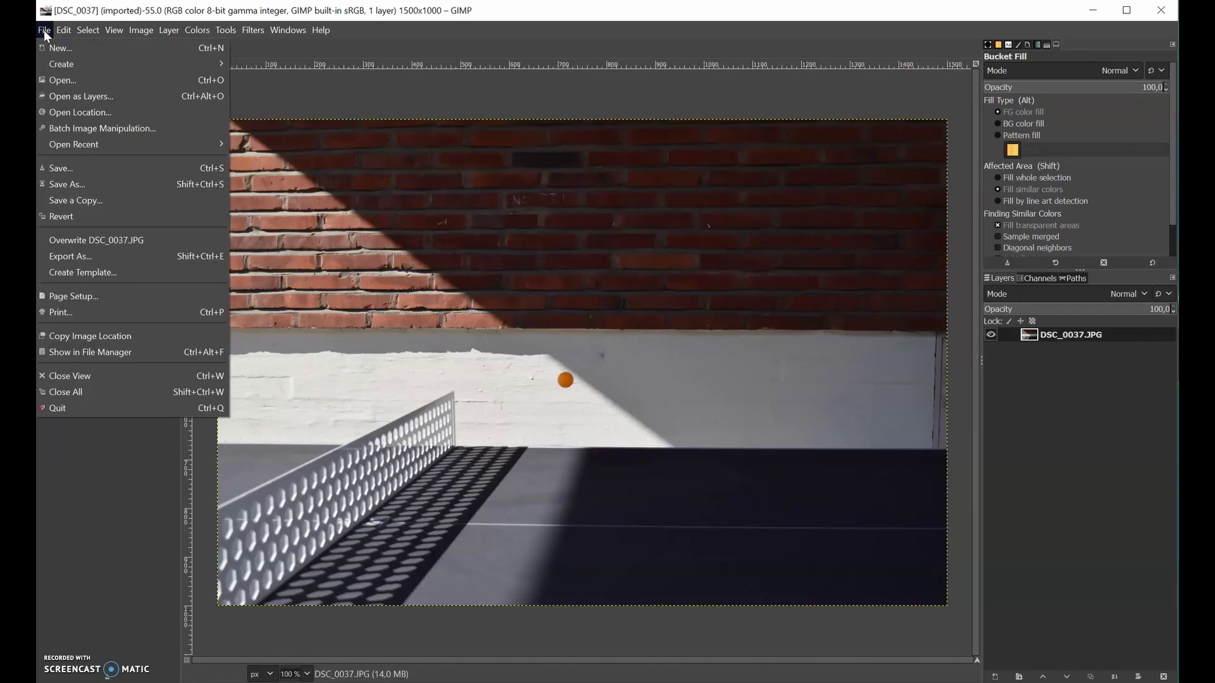
pyautogui.click(119, 98)
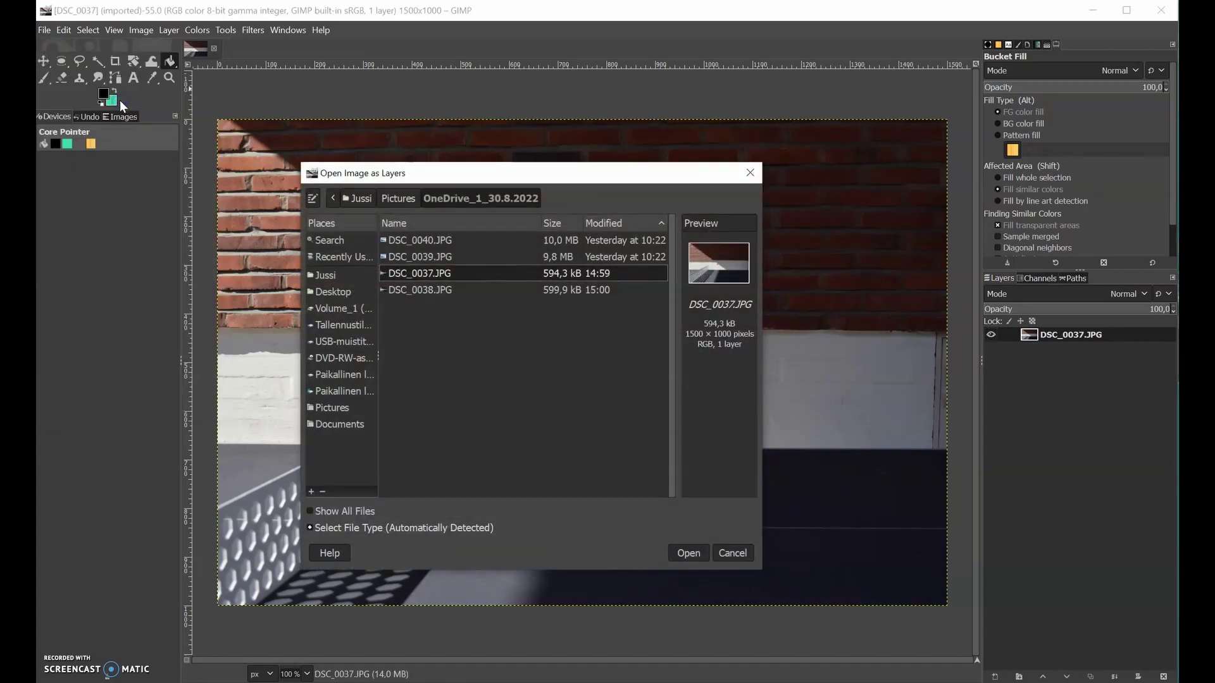
pyautogui.click(425, 291)
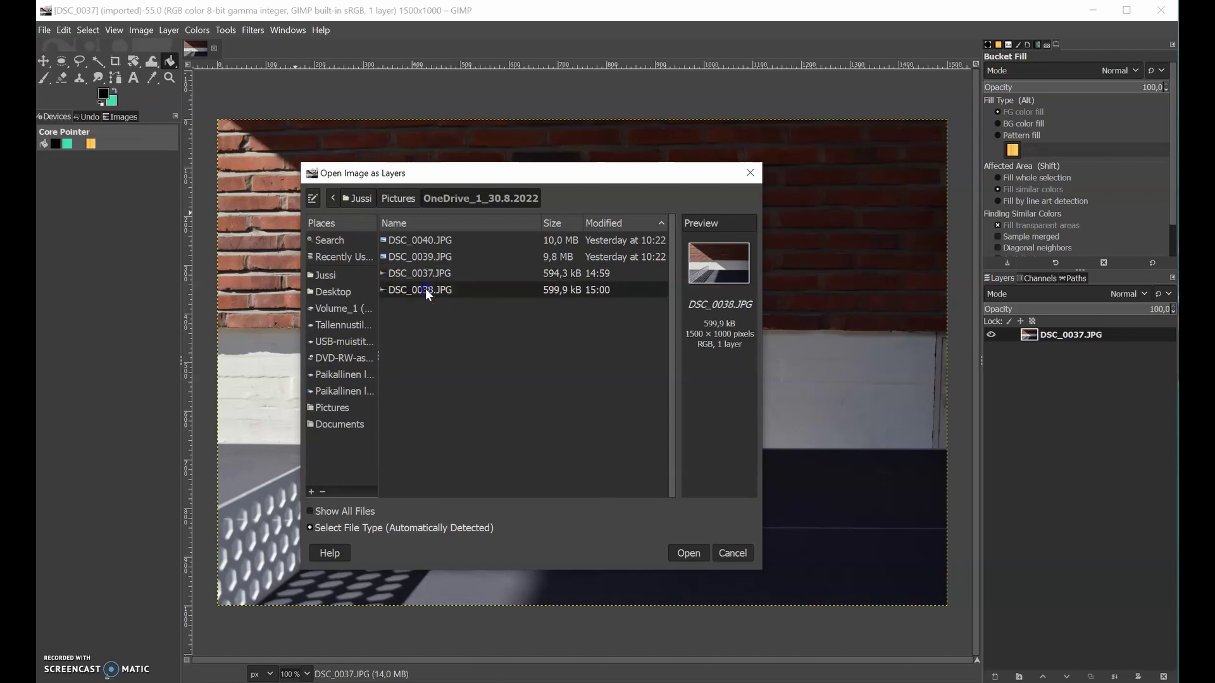
pyautogui.click(687, 553)
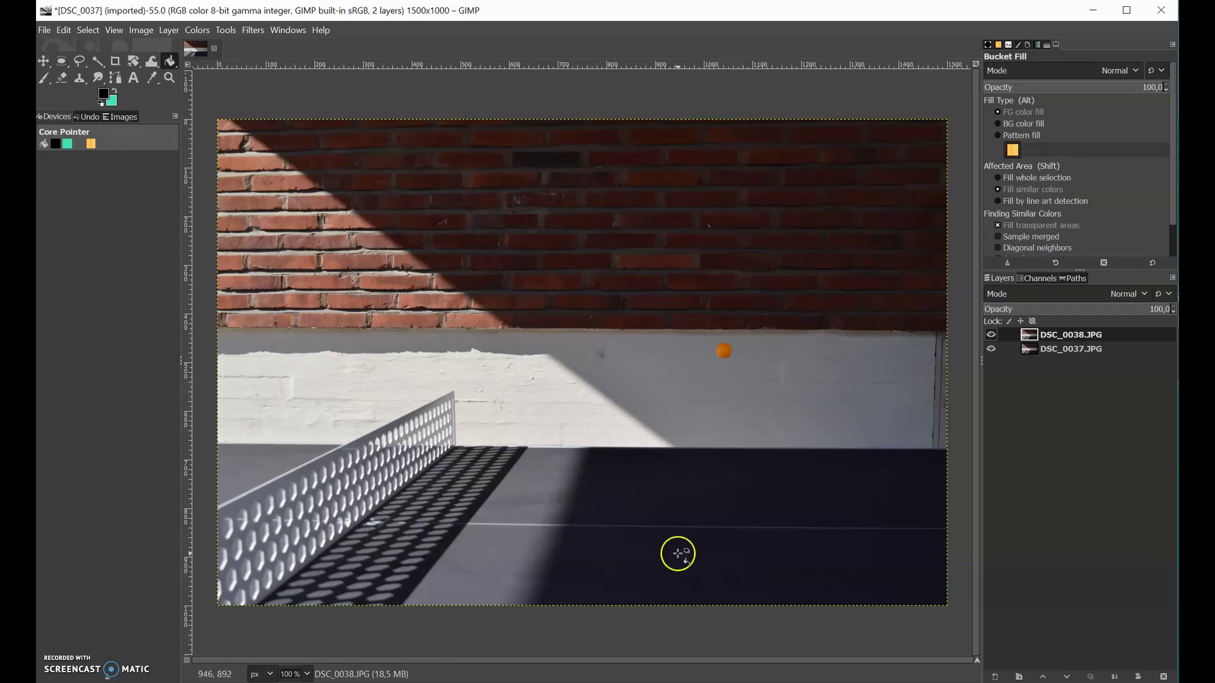
# - Attach a White (full opacity) layer mask to the DSC_0038.JPG layer
pyautogui.rightClick(1030, 338)
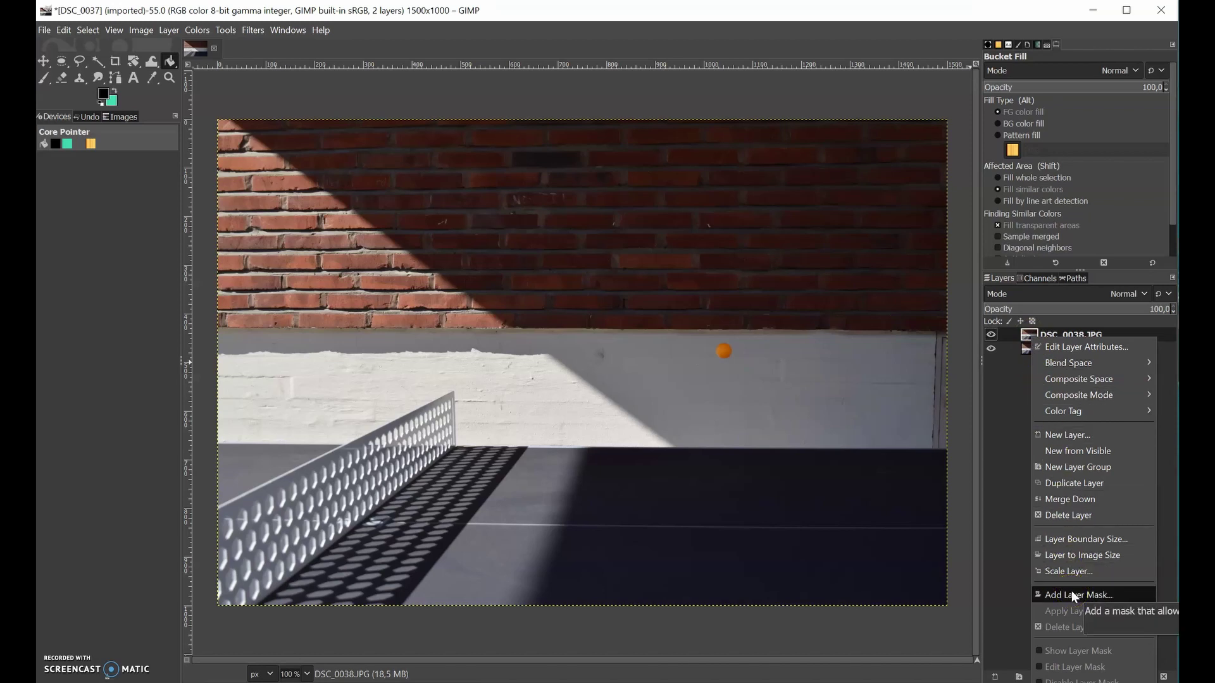
pyautogui.click(1072, 592)
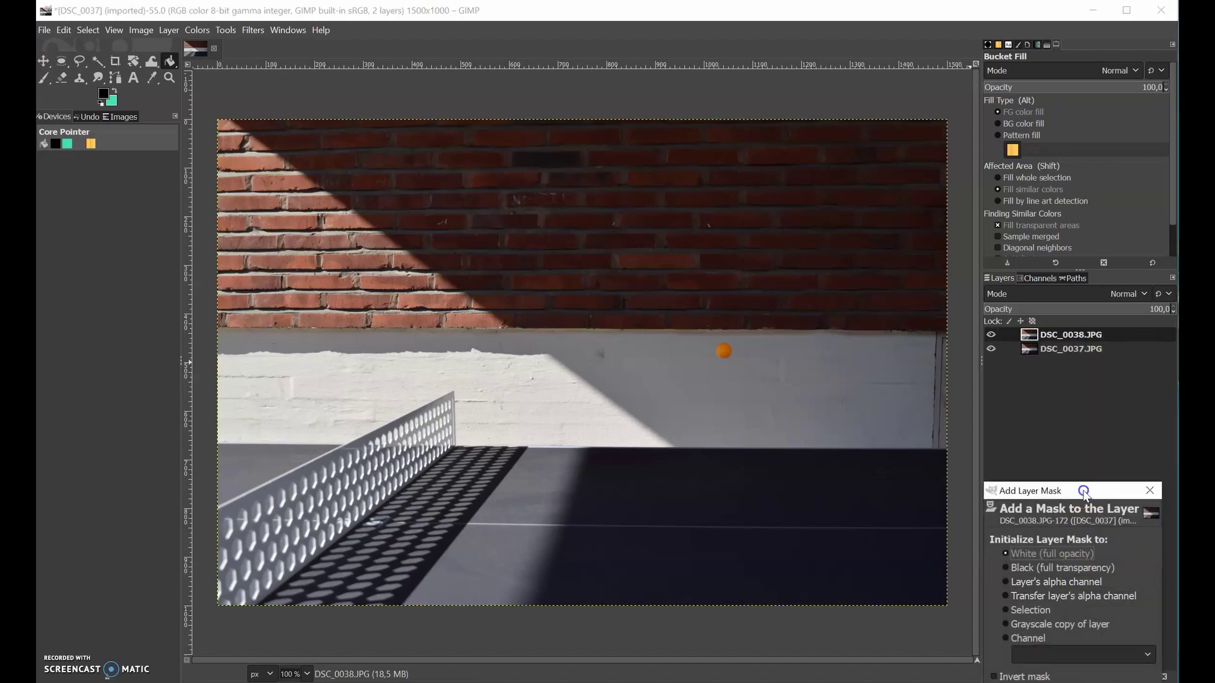
pyautogui.moveTo(1084, 494); pyautogui.dragTo(934, 382)
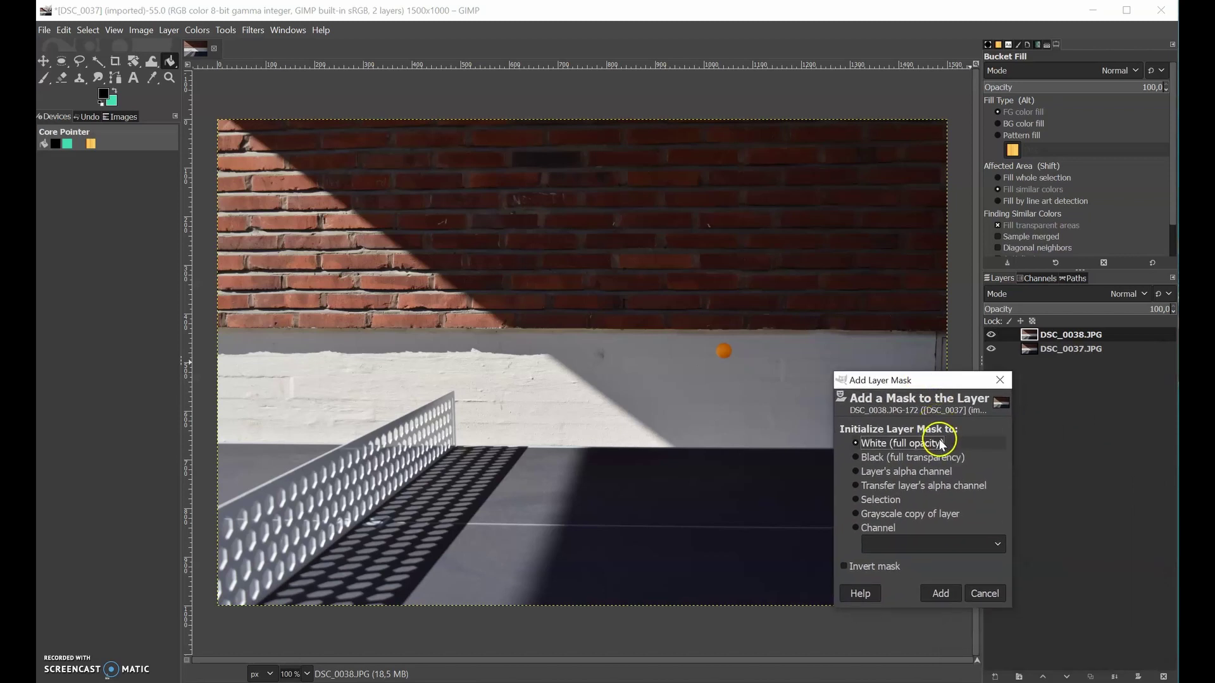
pyautogui.click(940, 593)
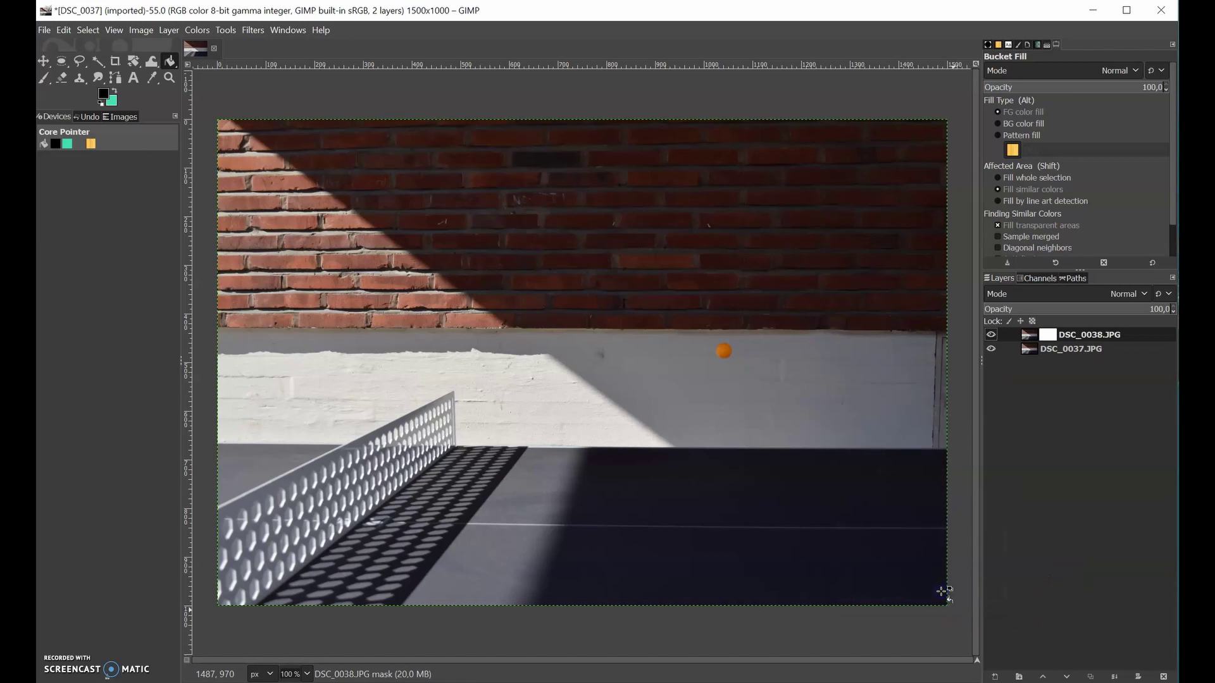
# - Hide DSC_0038.JPG and draw an elliptical selection tightly around the orange ball
pyautogui.click(991, 336)
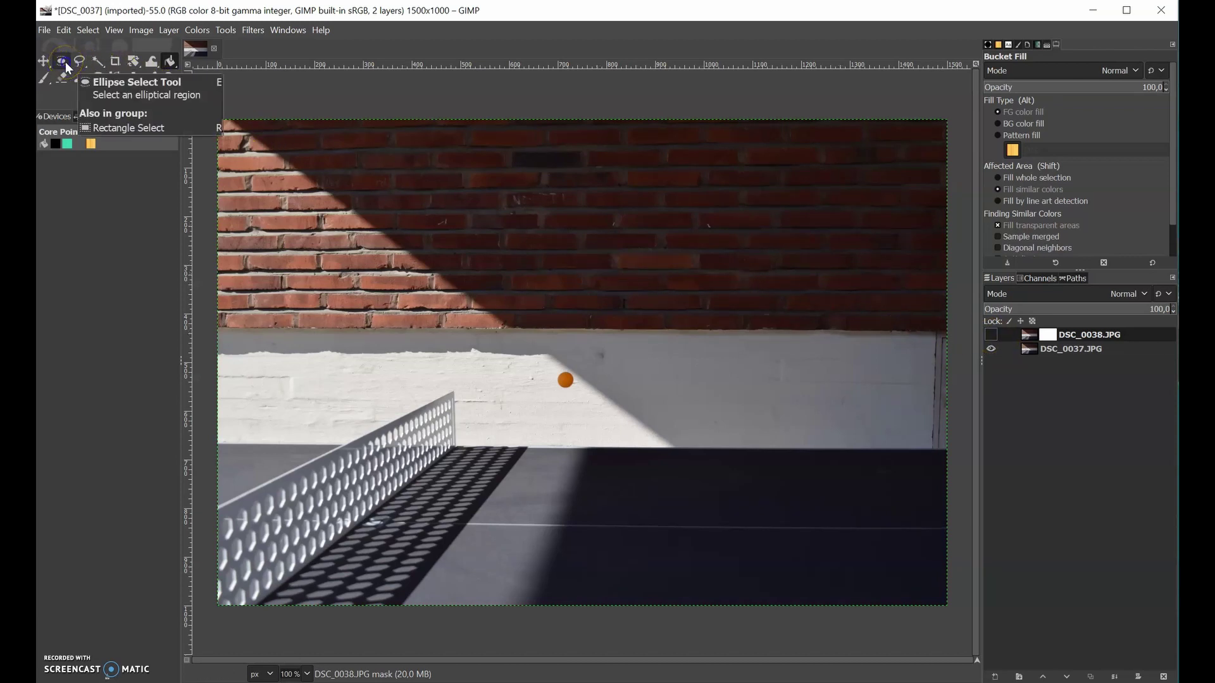
pyautogui.click(61, 62)
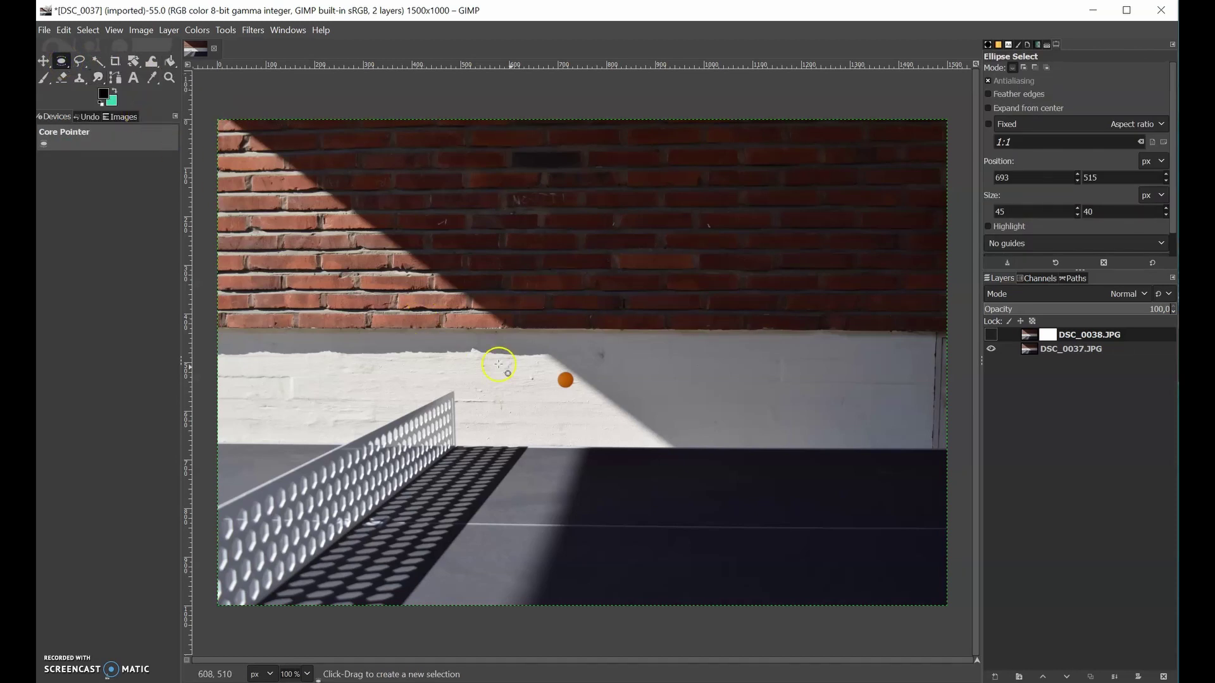
pyautogui.moveTo(556, 371); pyautogui.dragTo(566, 384)
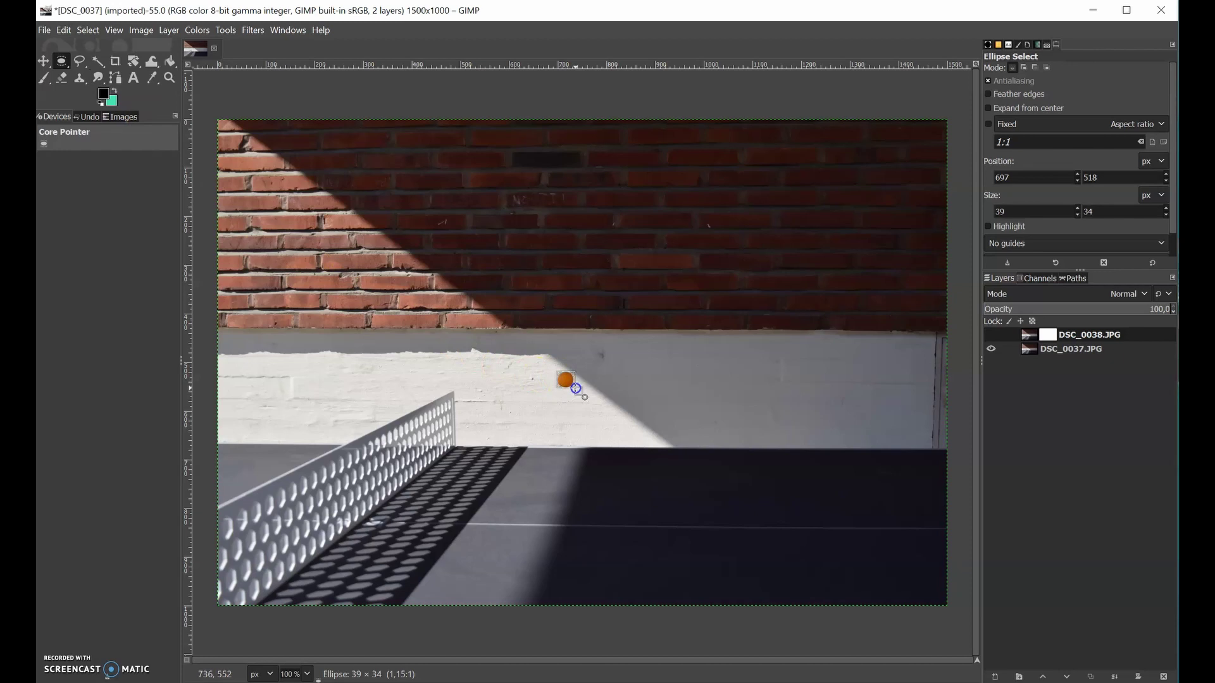
pyautogui.moveTo(576, 388); pyautogui.dragTo(577, 390)
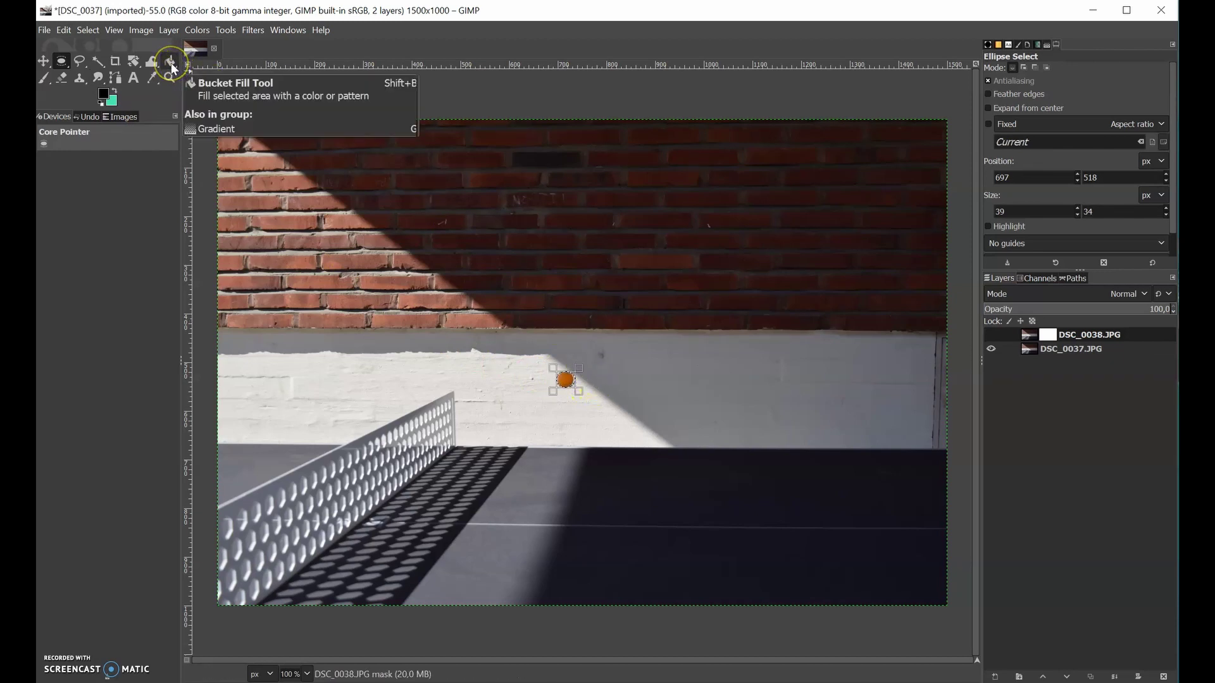
pyautogui.moveTo(172, 67); pyautogui.dragTo(108, 95)
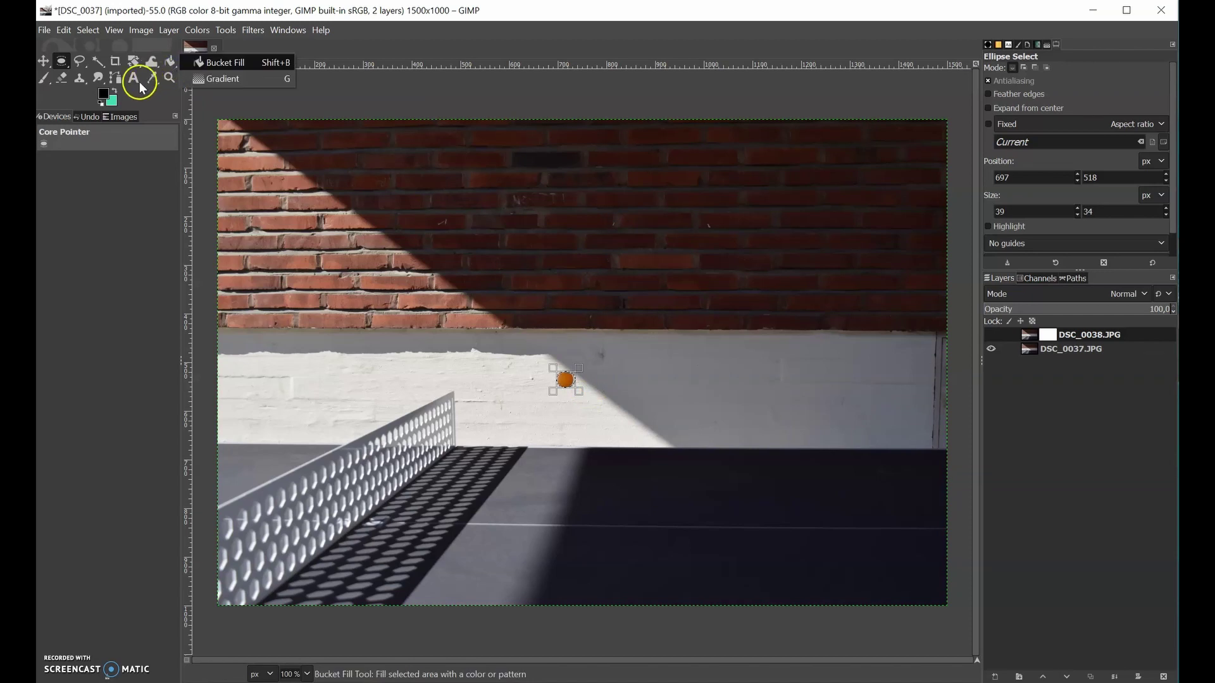
# - Keep the foreground black, choose Bucket Fill, and make DSC_0038.JPG visible again
pyautogui.click(106, 96)
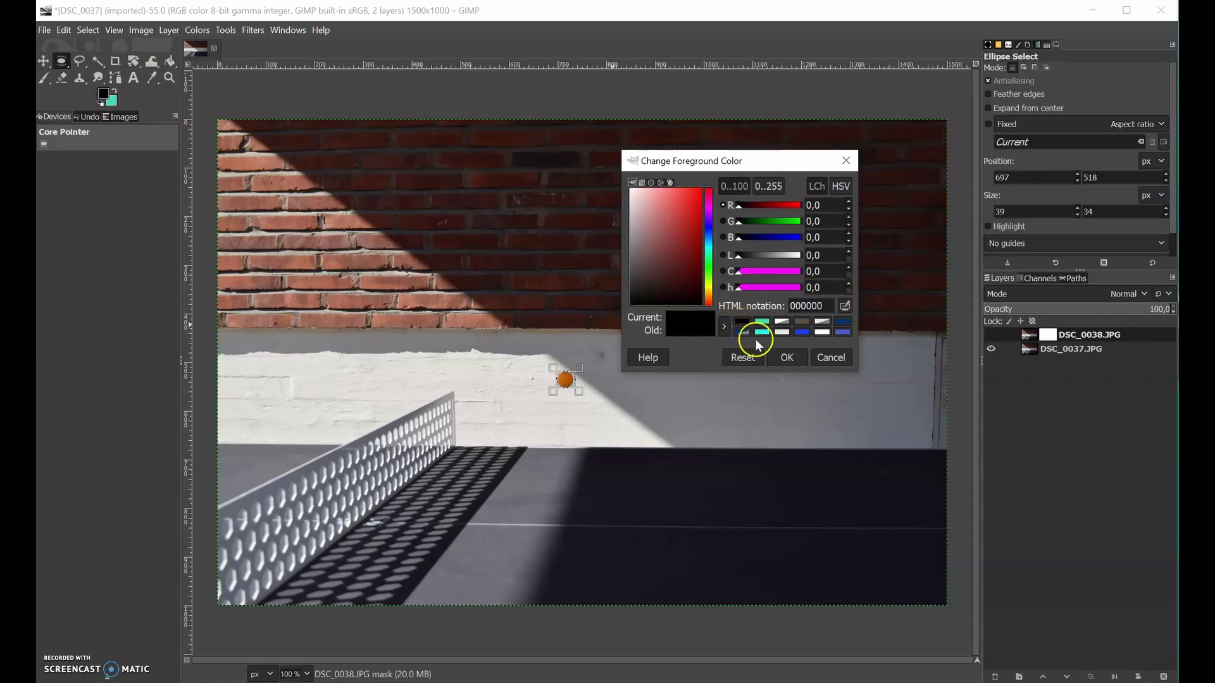
pyautogui.click(784, 356)
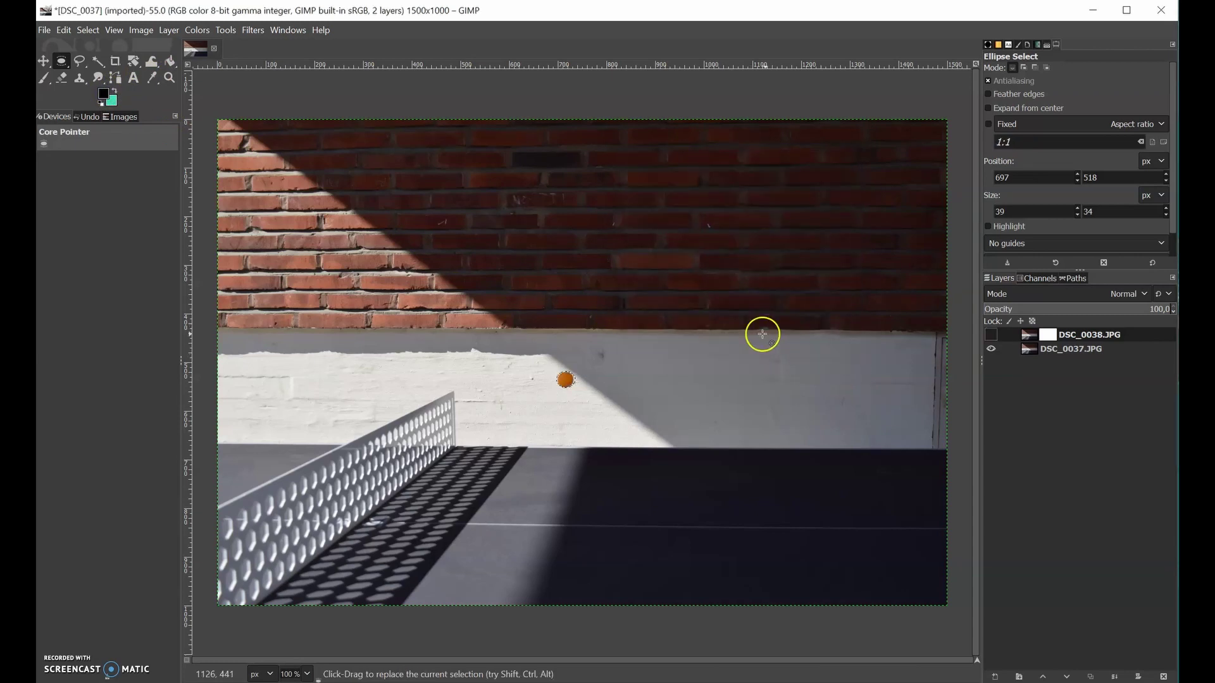
pyautogui.click(169, 60)
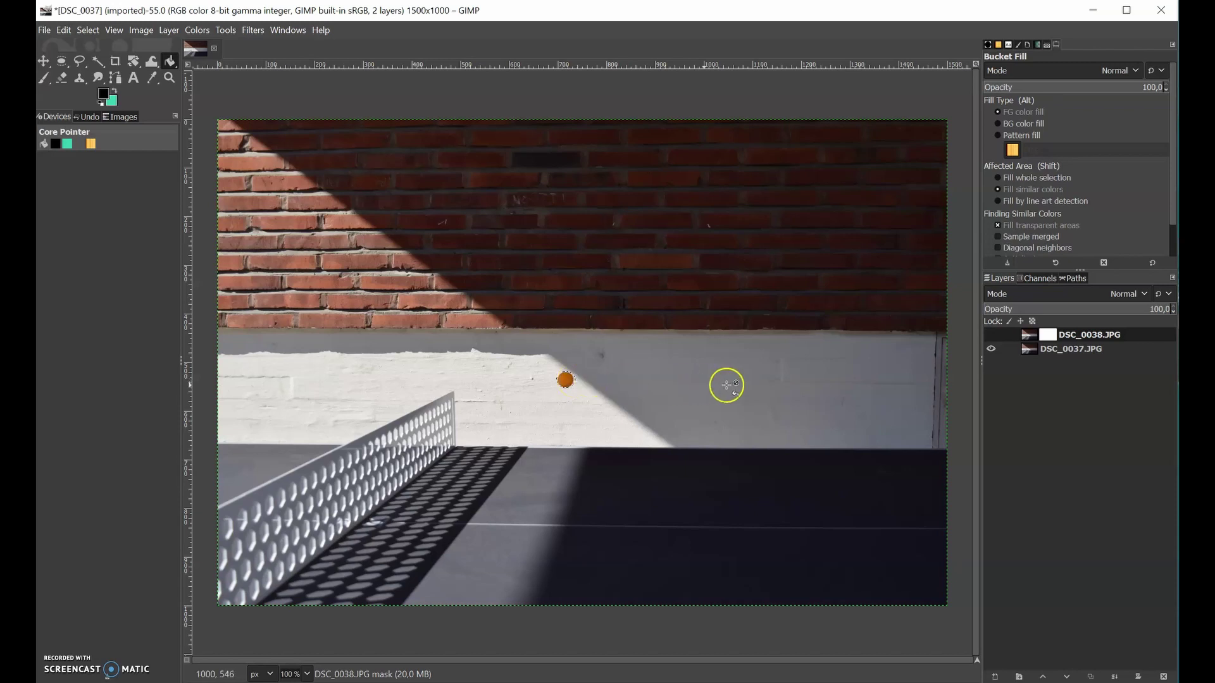
pyautogui.click(991, 335)
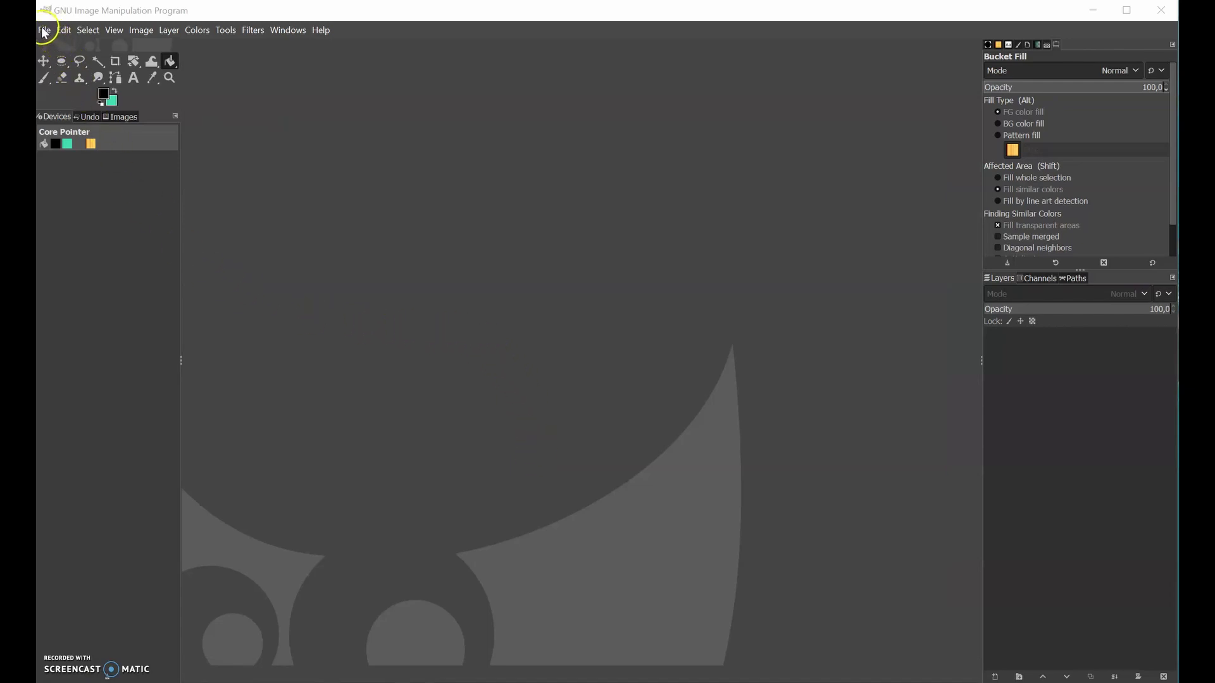
# - Reopen DSC_0037.JPG as a fresh single-layer image
pyautogui.click(44, 31)
pyautogui.click(75, 80)
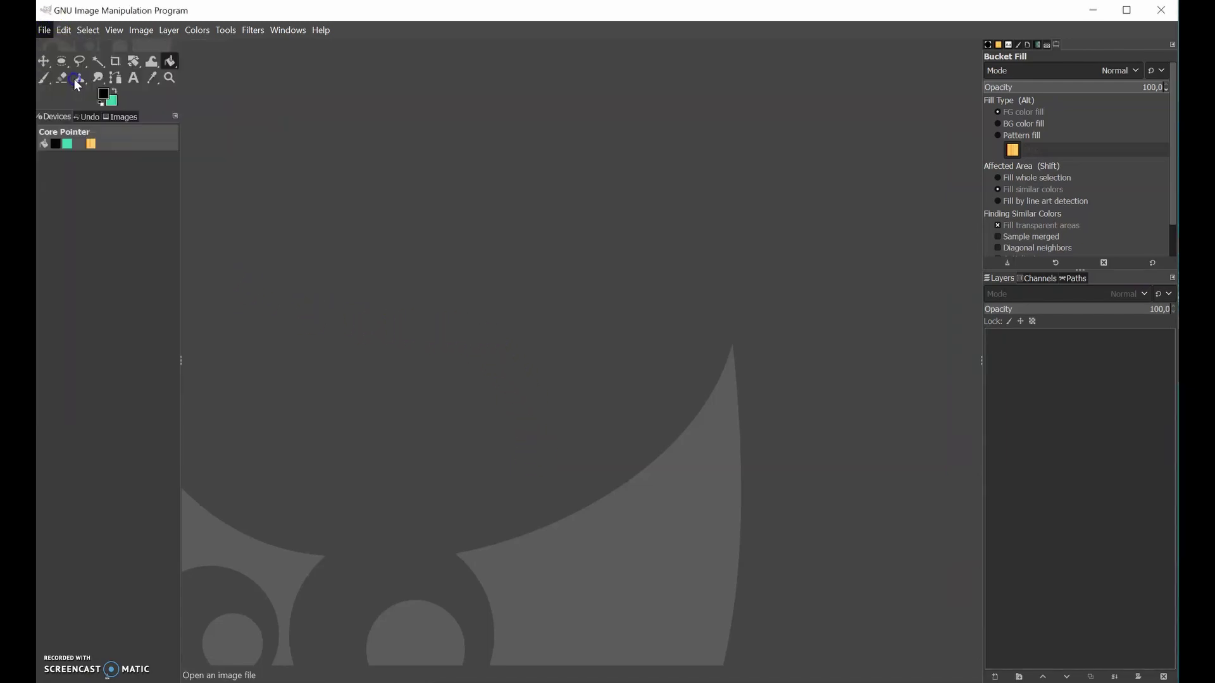
pyautogui.click(441, 276)
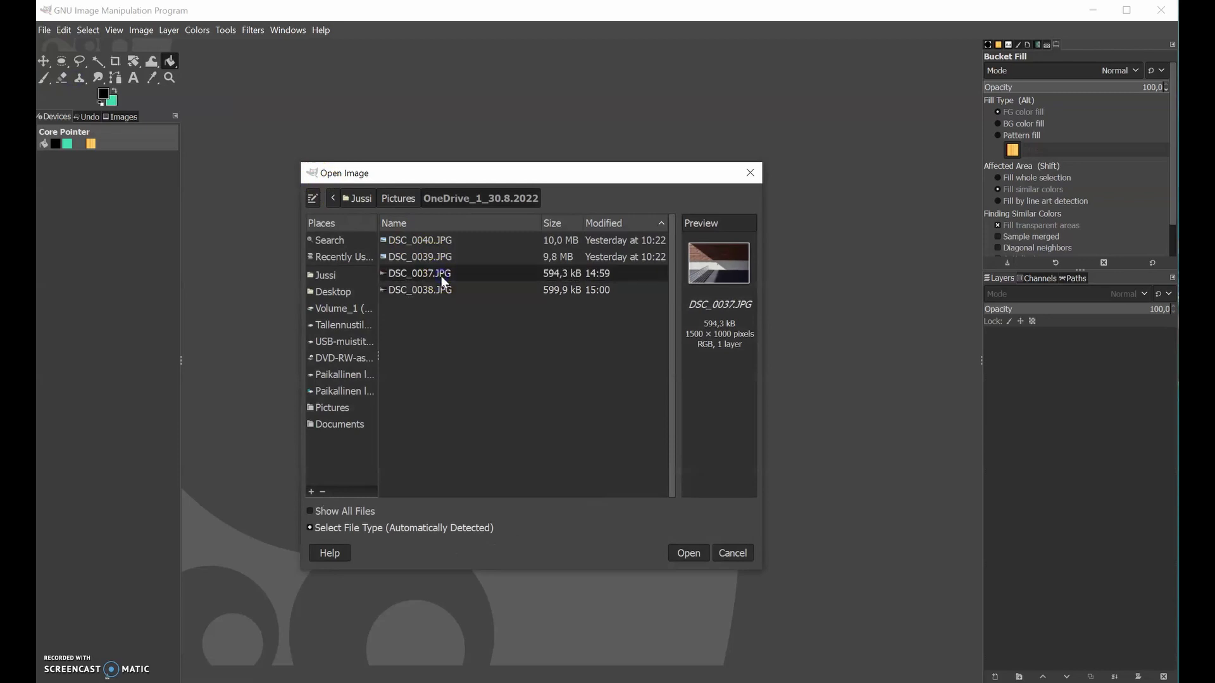
pyautogui.click(689, 553)
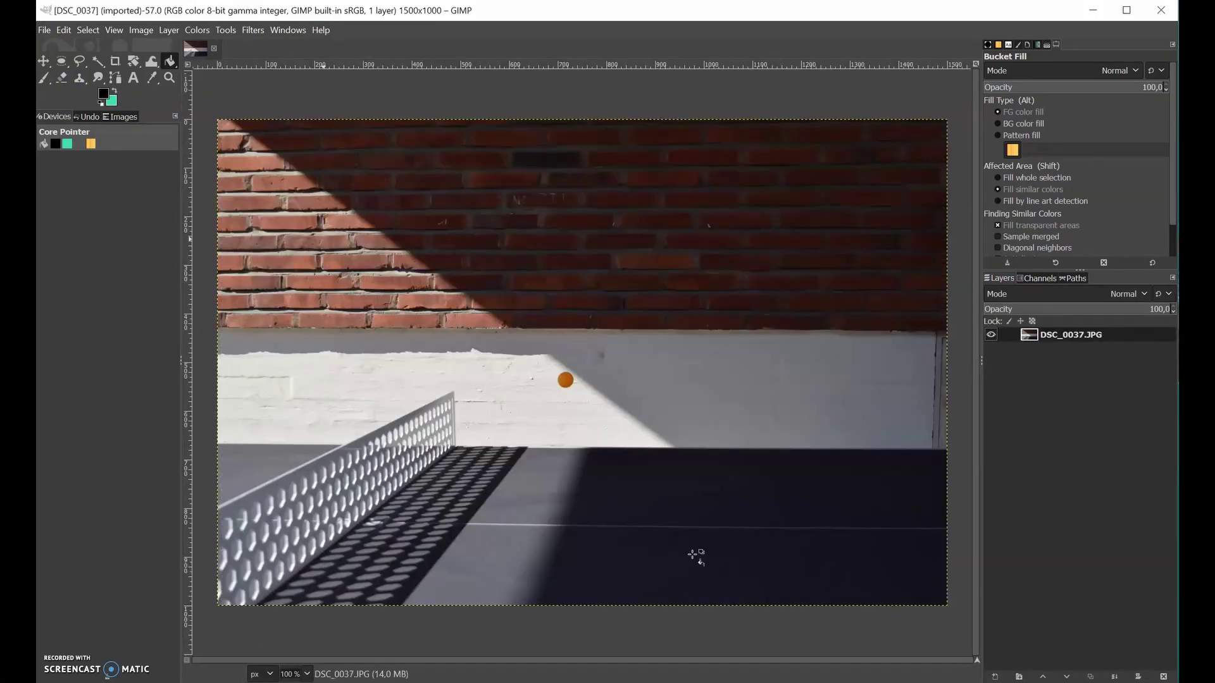
pyautogui.click(45, 31)
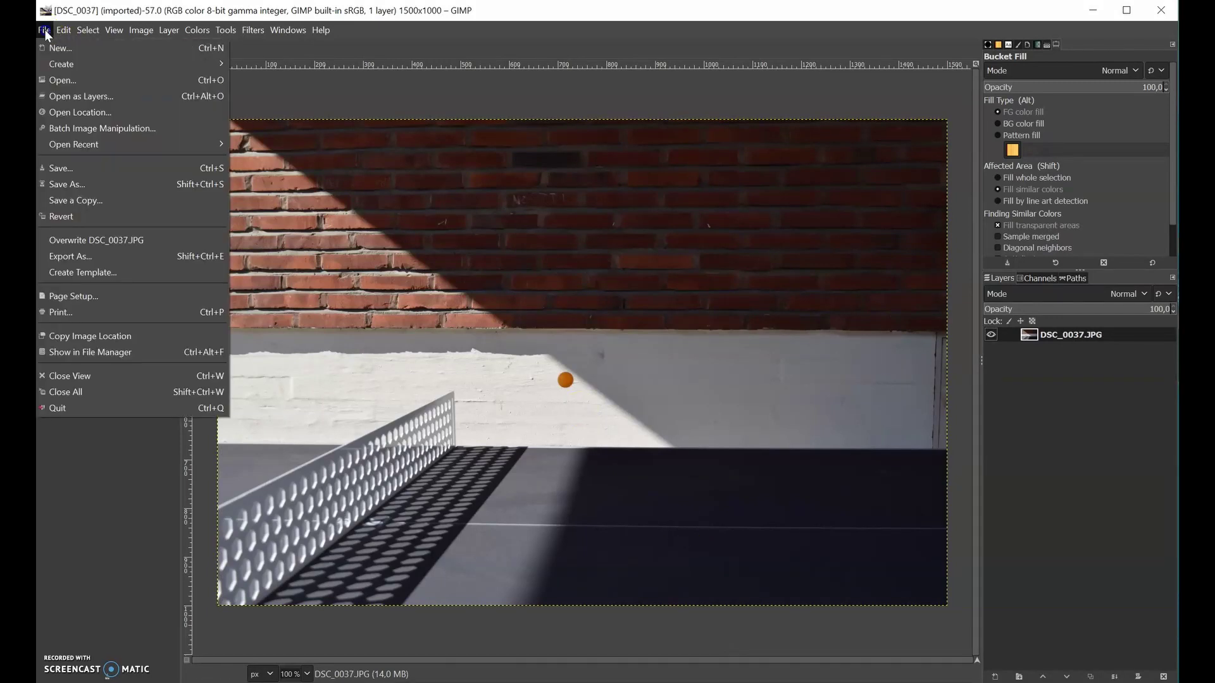
# - Add DSC_0038.JPG as a layer above DSC_0037.JPG
pyautogui.click(98, 98)
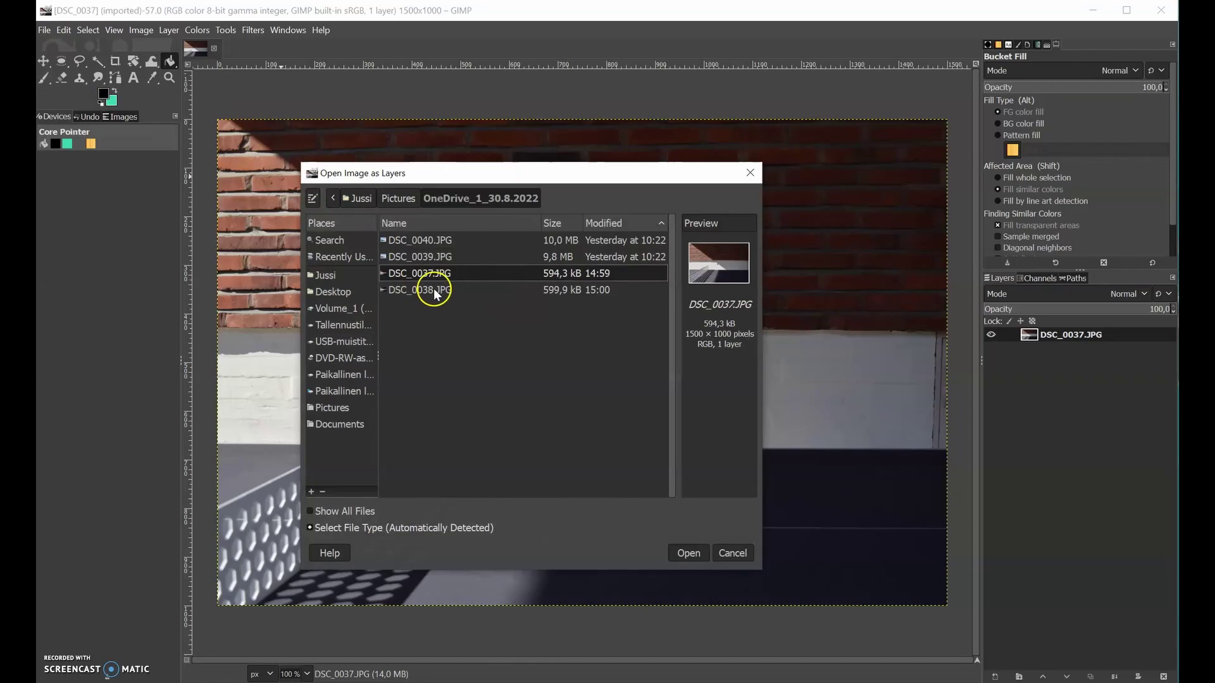
pyautogui.click(434, 290)
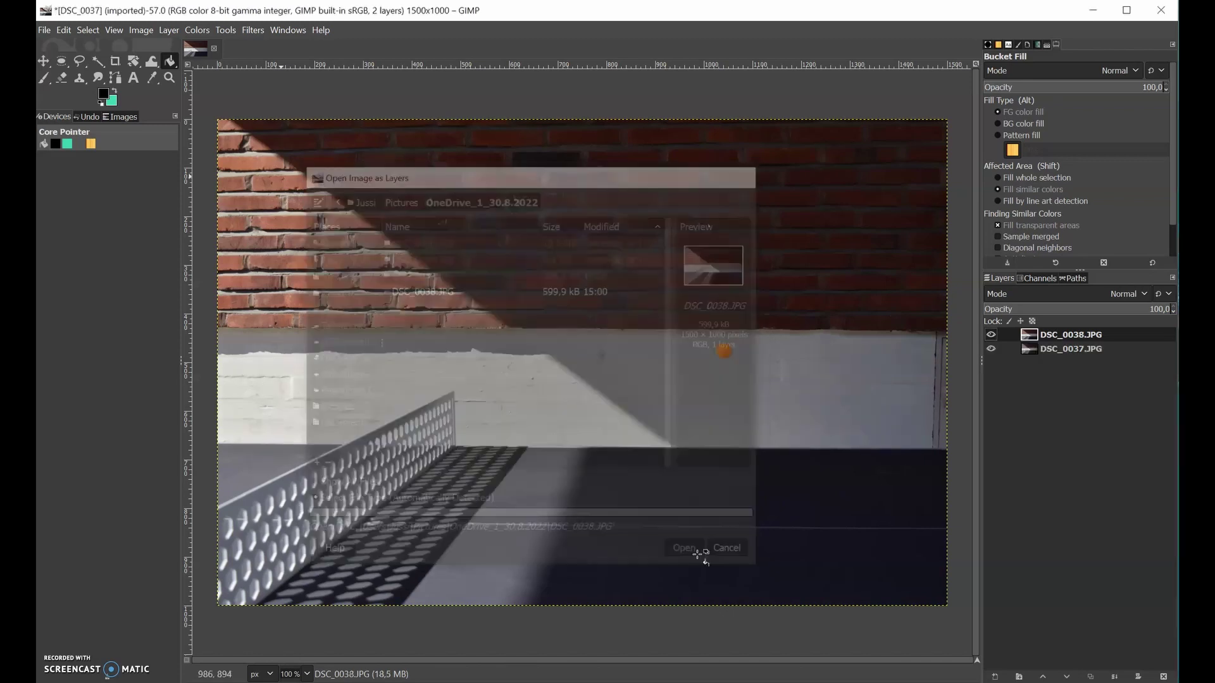
# - Toggle DSC_0038.JPG off and on to compare, then add a White (full opacity) mask
pyautogui.click(991, 335)
pyautogui.click(991, 336)
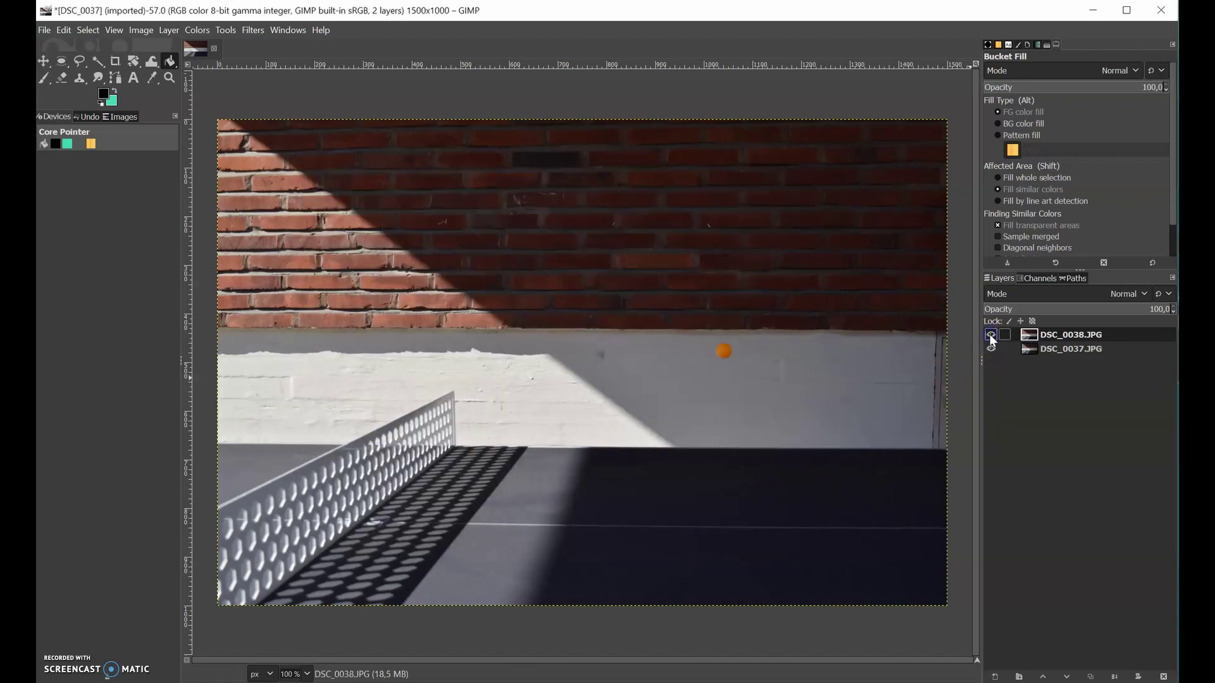
pyautogui.rightClick(1044, 335)
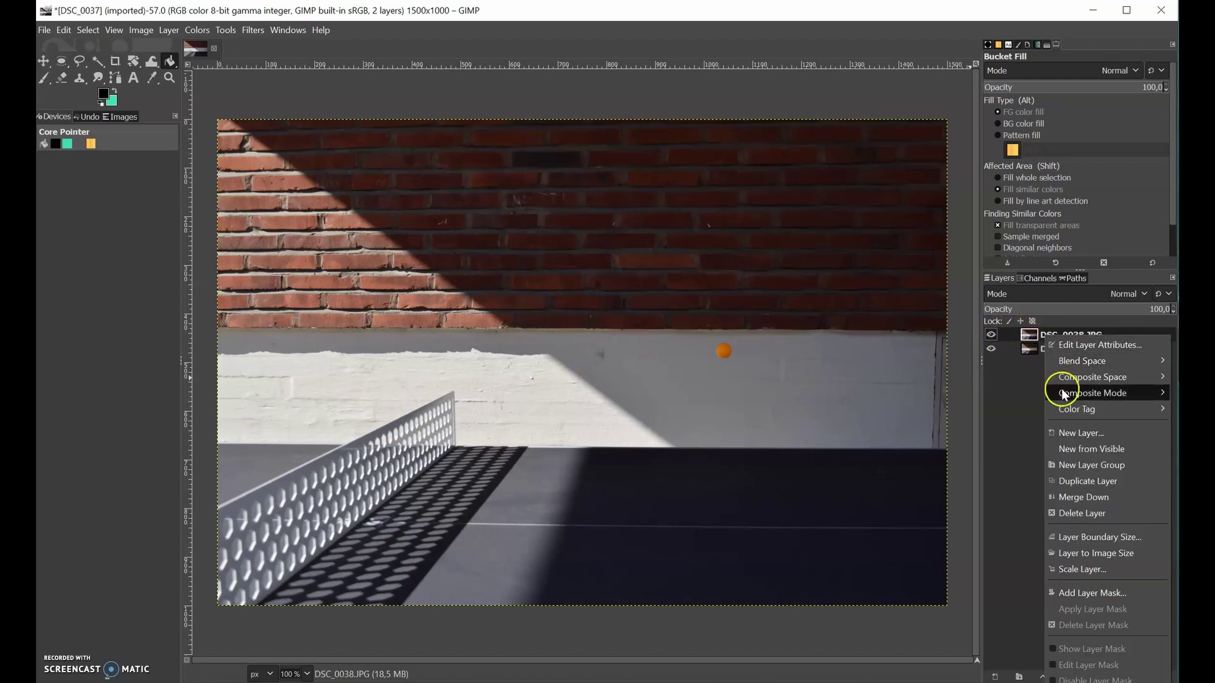
pyautogui.click(1074, 593)
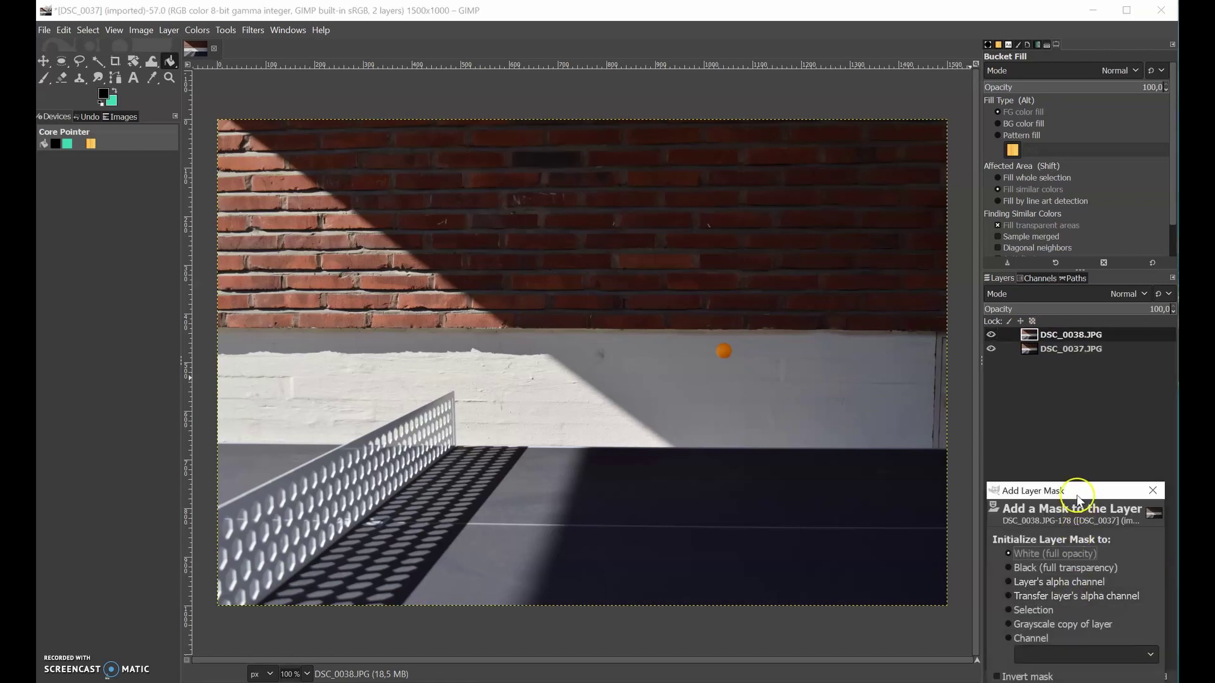
pyautogui.moveTo(1079, 500); pyautogui.dragTo(956, 387)
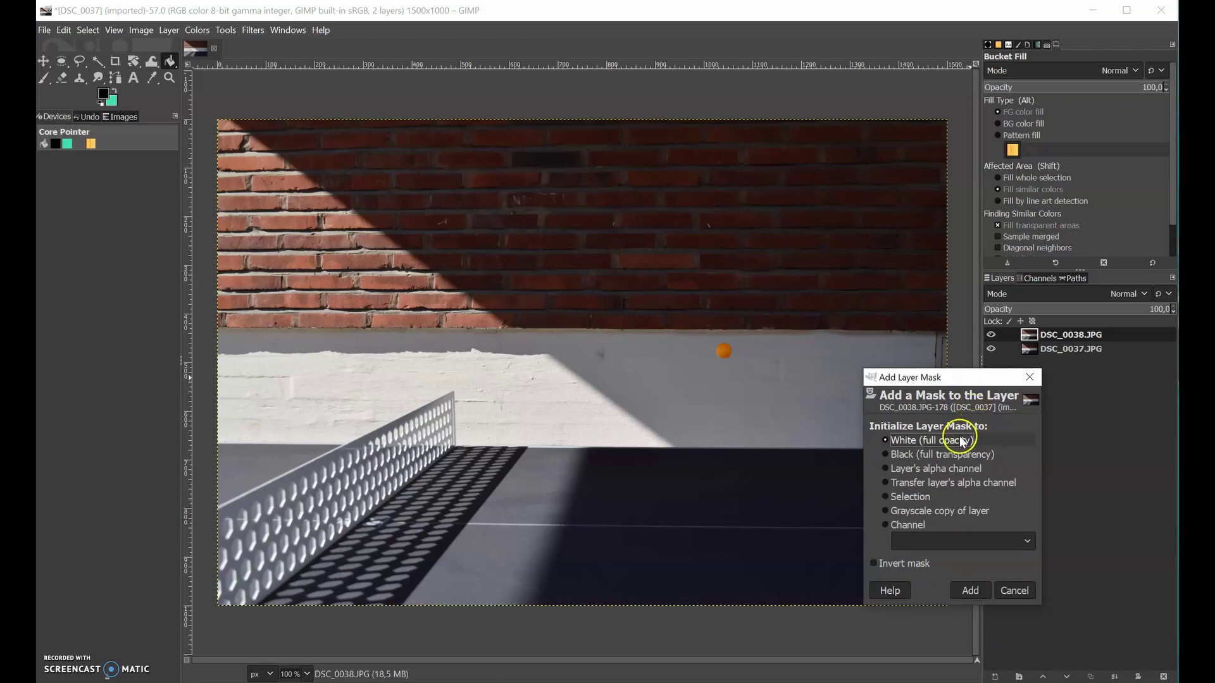
pyautogui.click(968, 595)
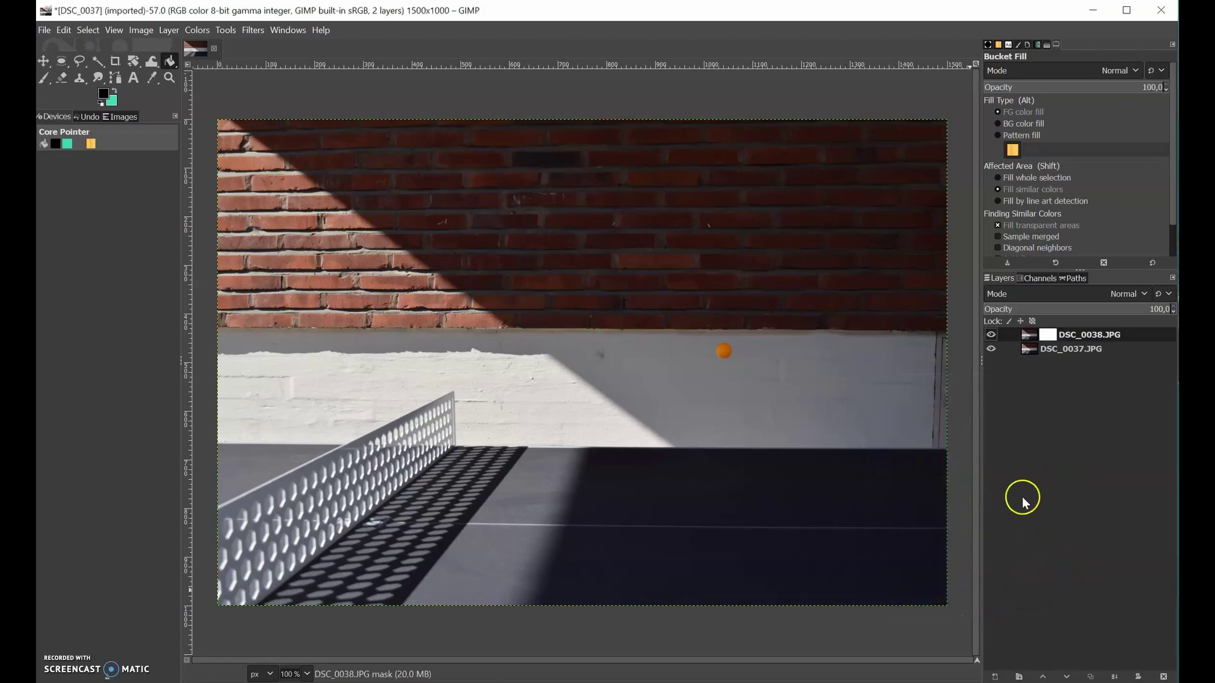
# - Hide DSC_0038.JPG and select a tight circle around the lower orange ball
pyautogui.click(991, 336)
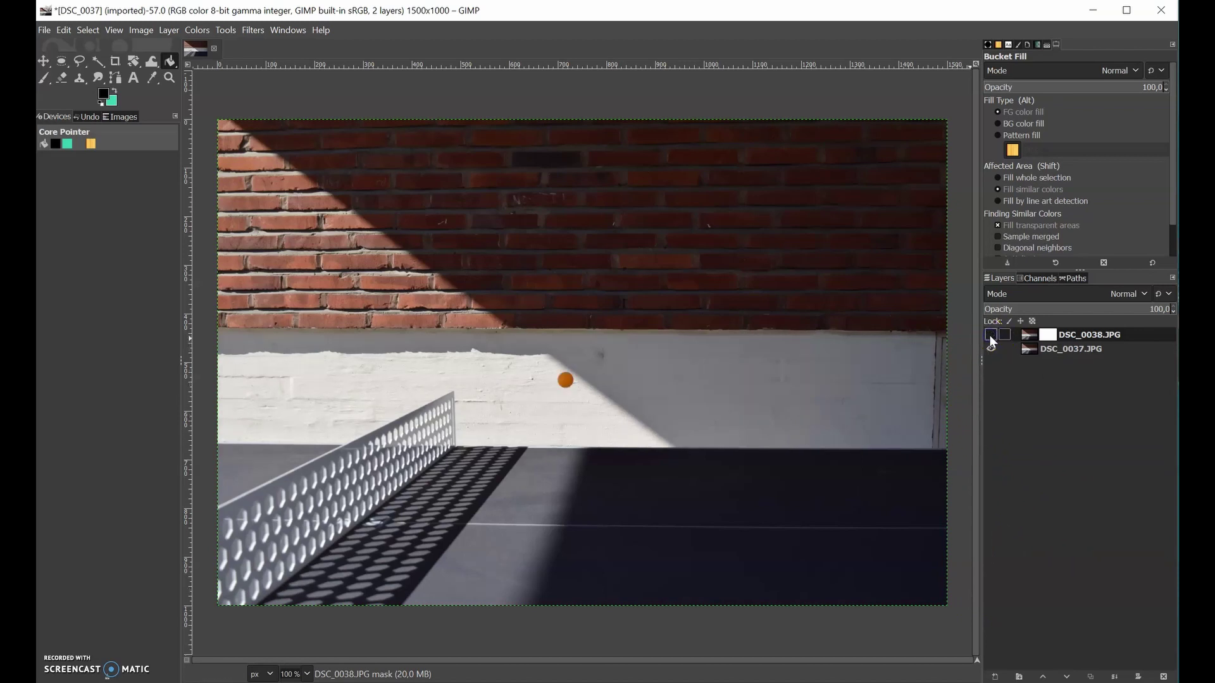
pyautogui.rightClick(62, 62)
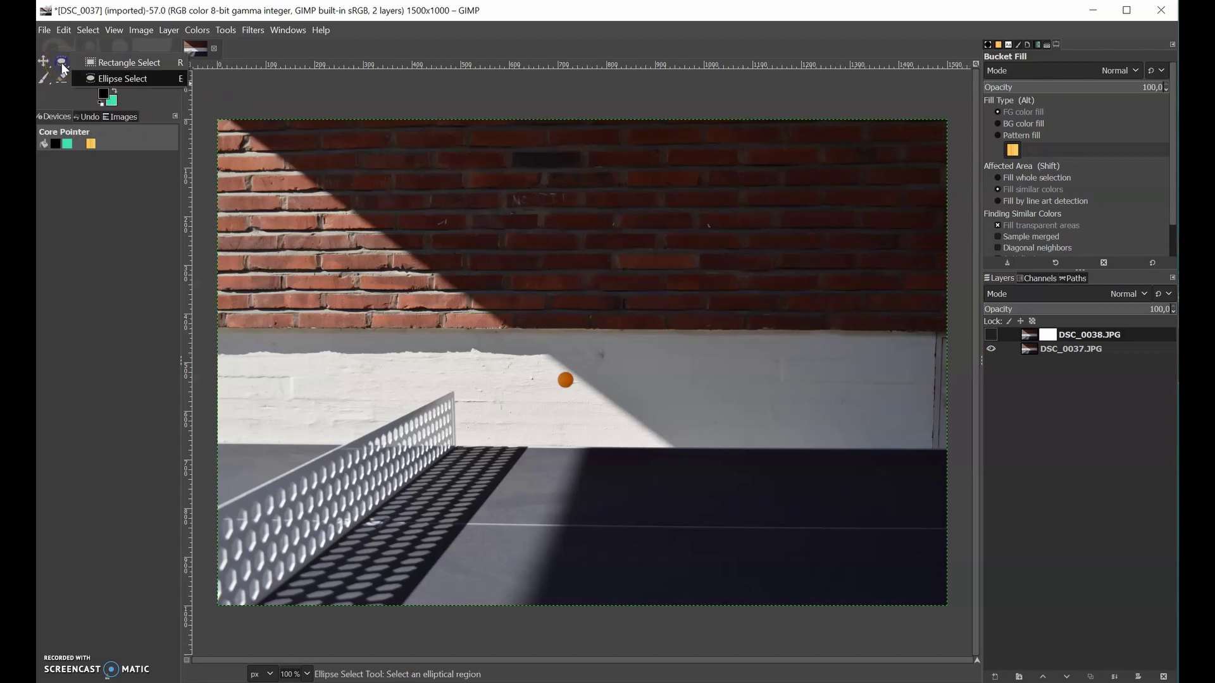
pyautogui.click(93, 77)
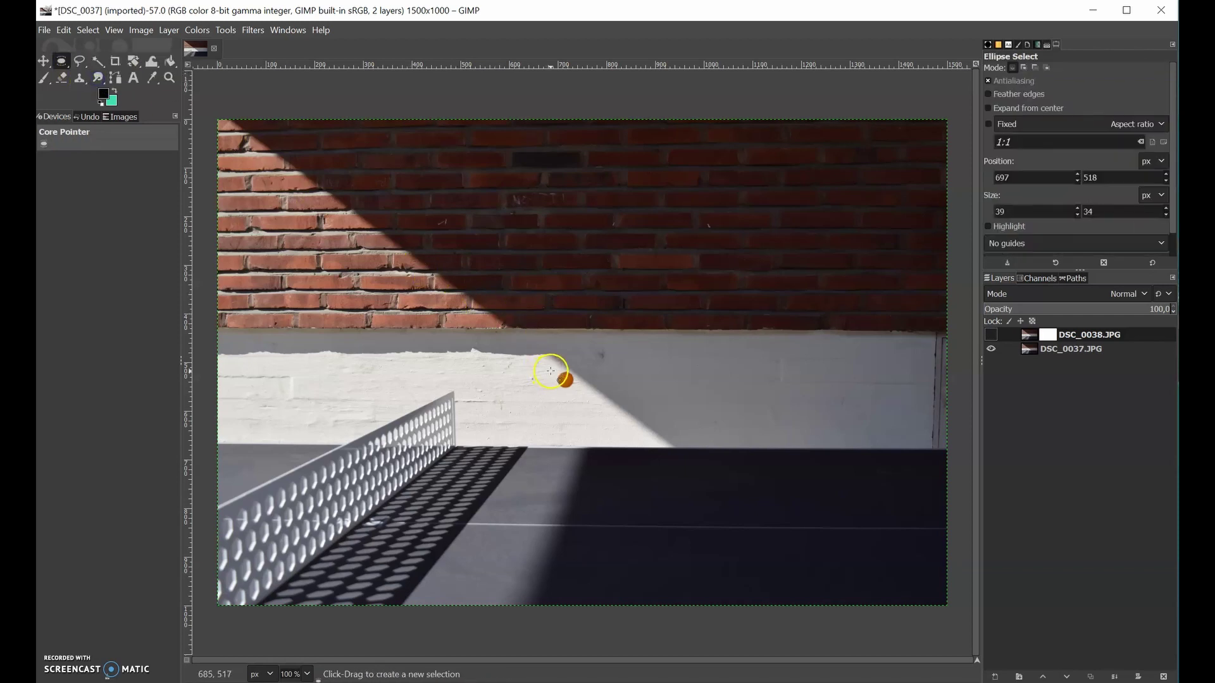
pyautogui.moveTo(557, 370); pyautogui.dragTo(576, 390)
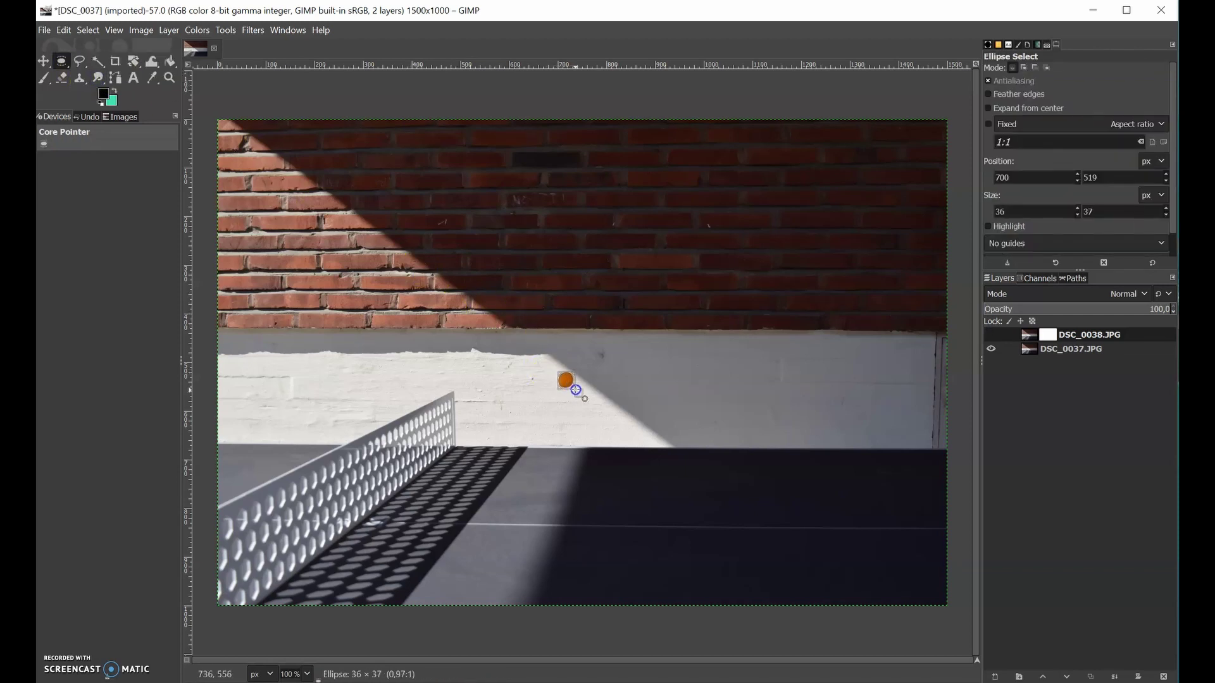
pyautogui.click(550, 365)
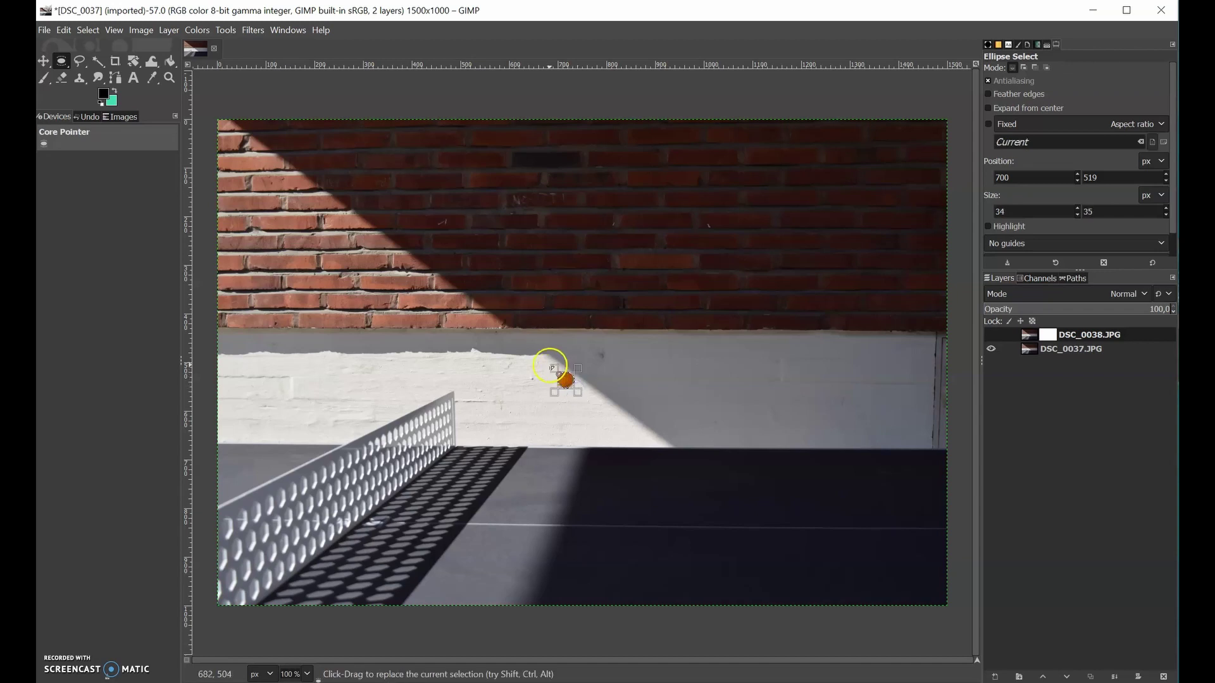
pyautogui.moveTo(558, 372); pyautogui.dragTo(574, 389)
pyautogui.click(104, 93)
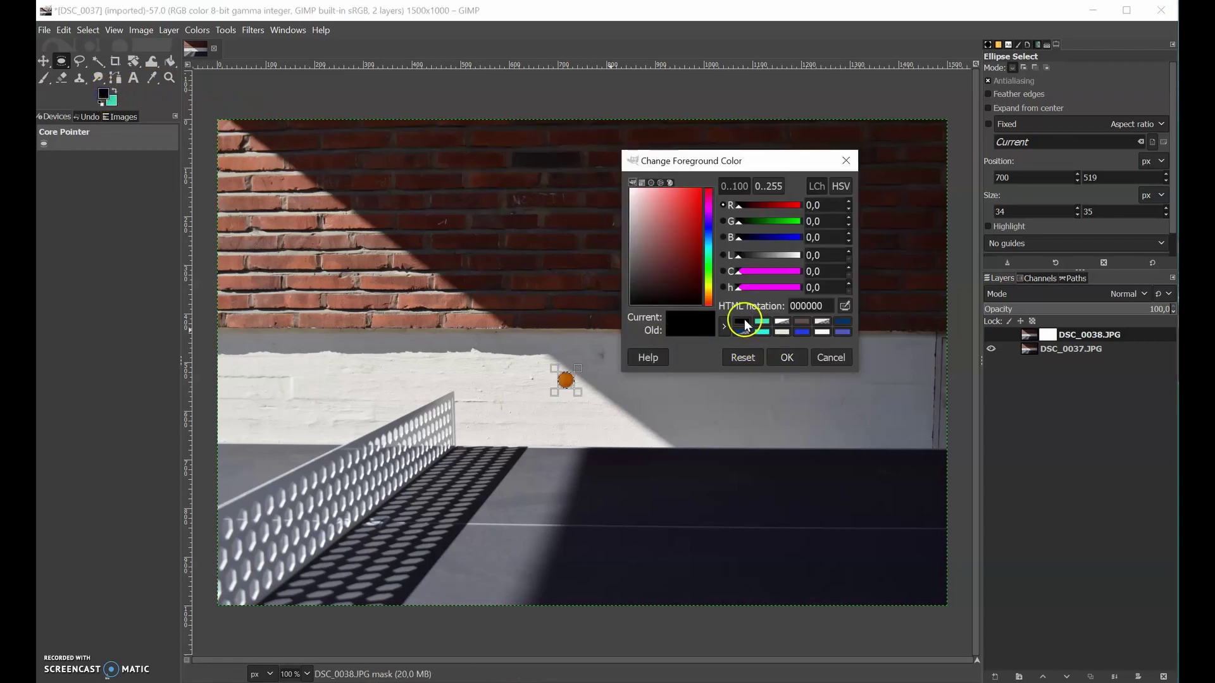
# - Confirm black, bucket-fill the circle on the mask, and show DSC_0038.JPG to reveal both balls
pyautogui.click(786, 357)
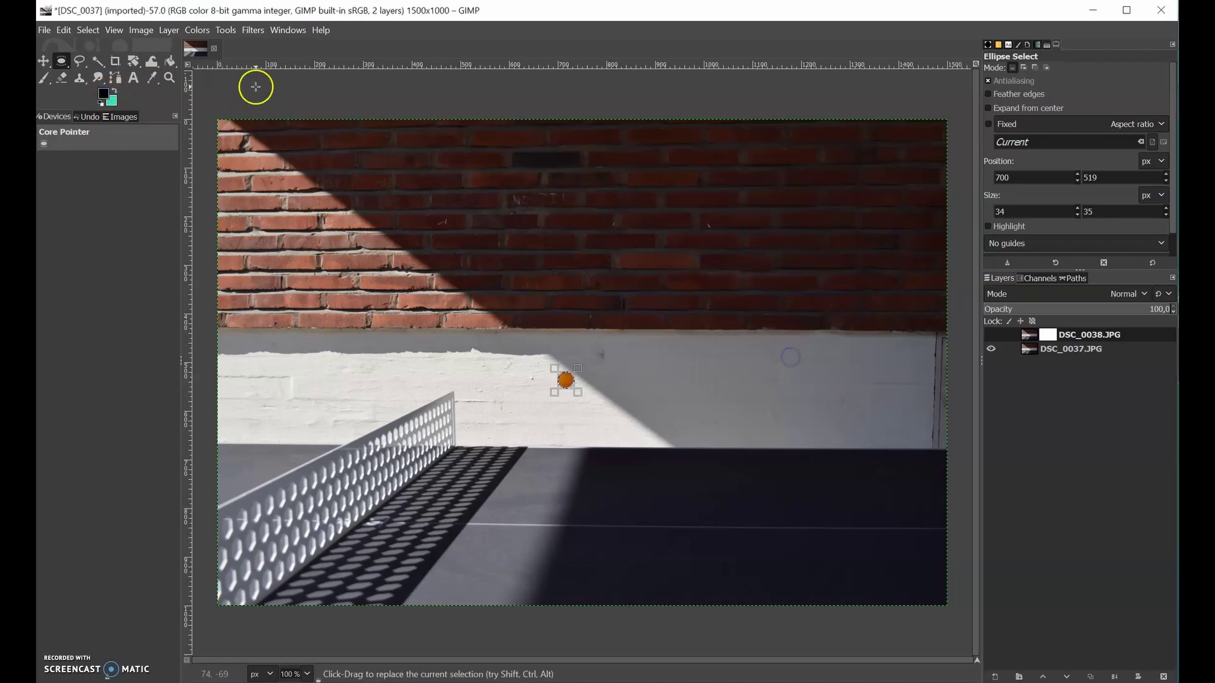
pyautogui.click(170, 65)
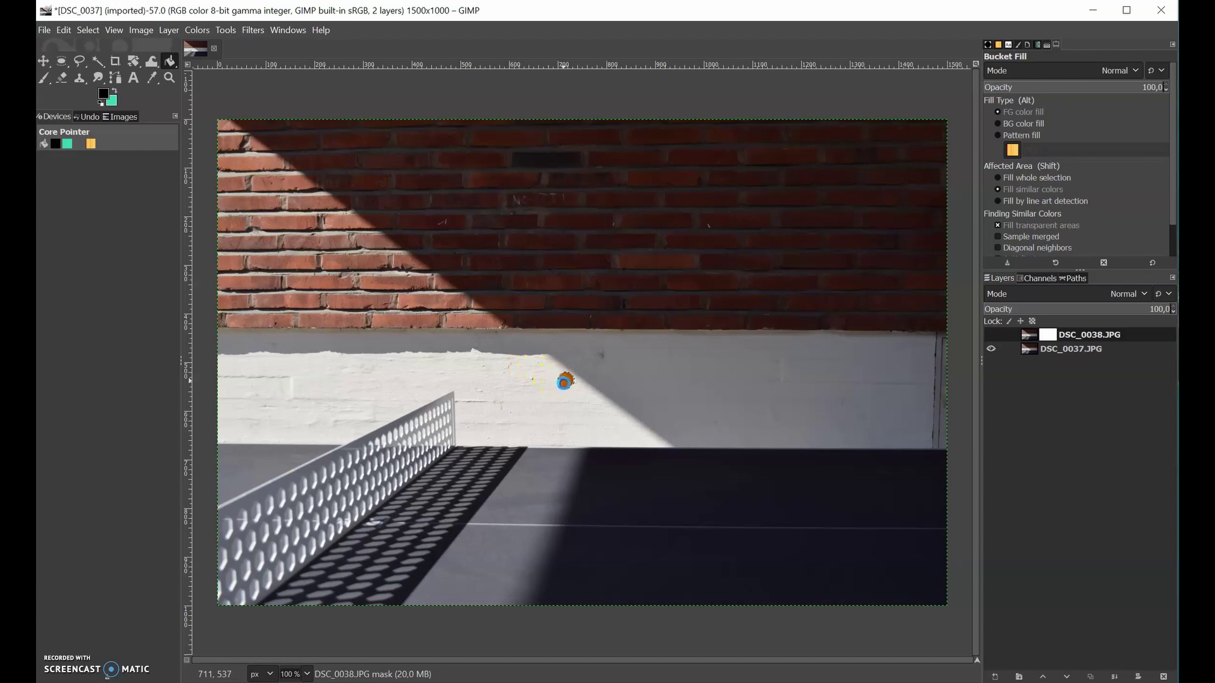
pyautogui.click(991, 337)
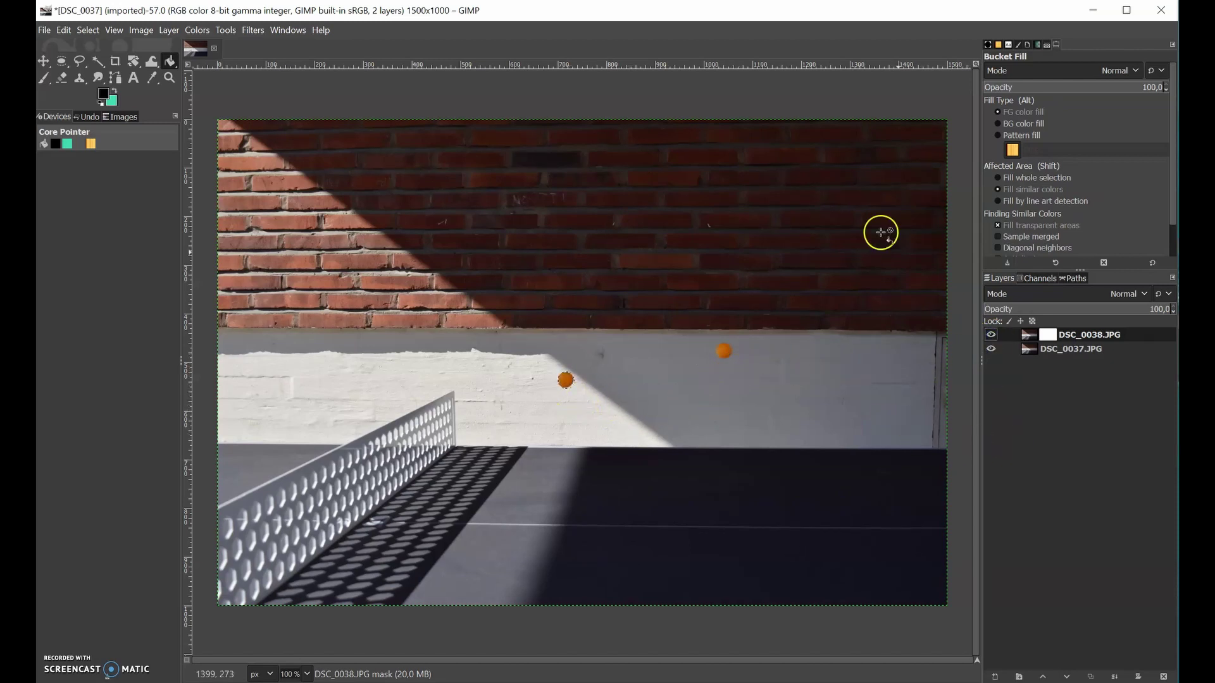
# - Deselect all, then export the two-ball composite as pallot.JPG, accepting the default JPEG settings
pyautogui.click(95, 30)
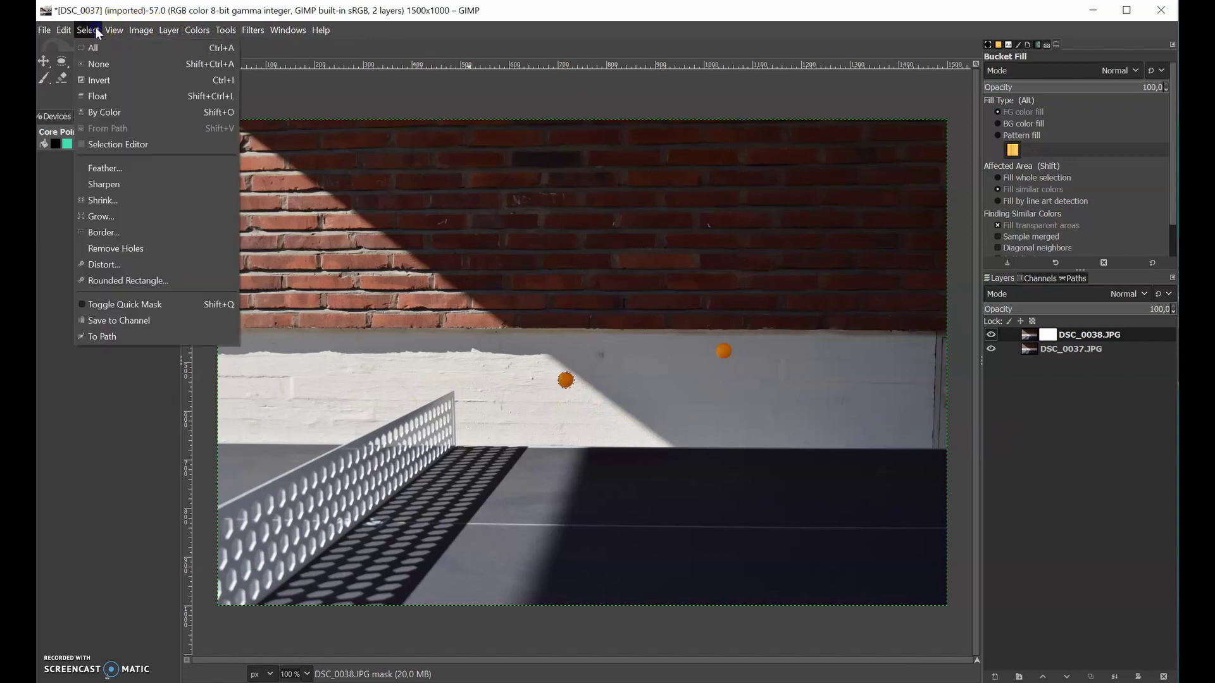
pyautogui.click(105, 65)
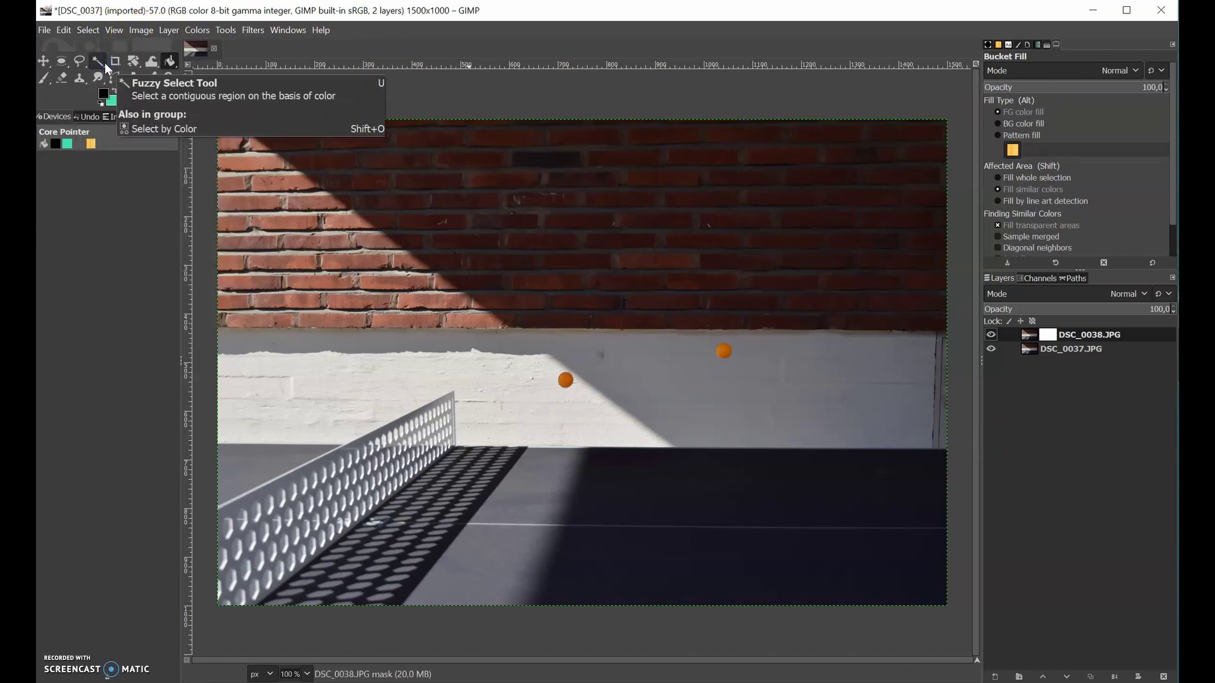
pyautogui.click(45, 30)
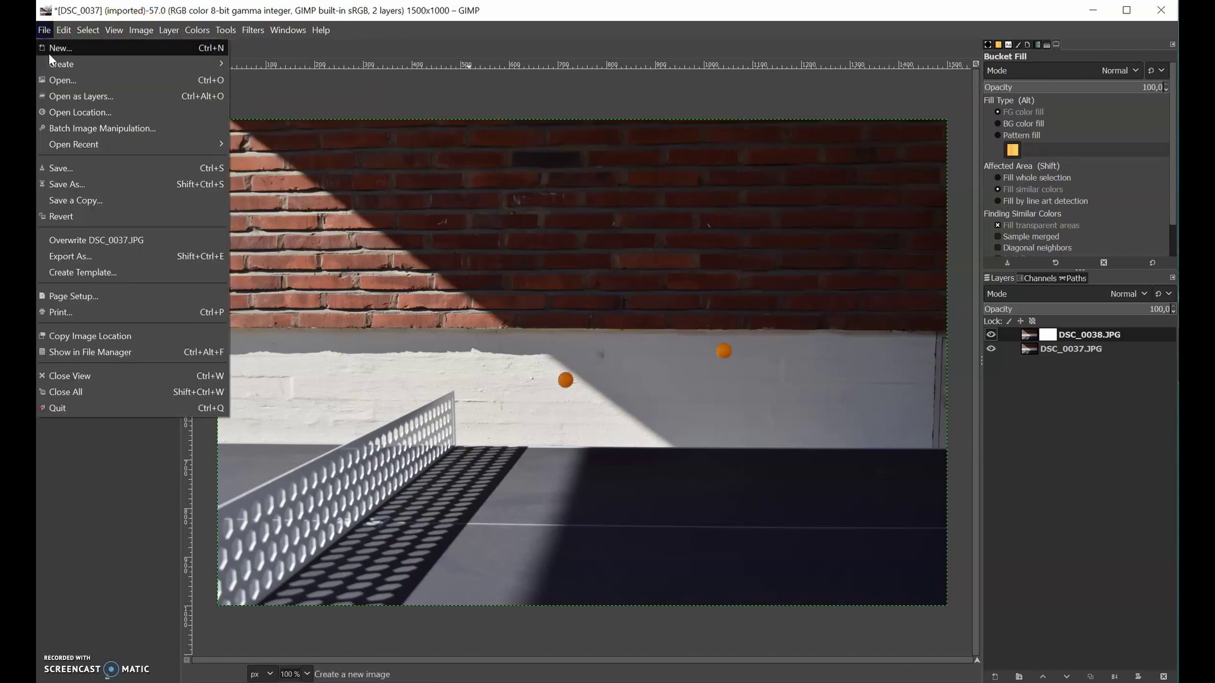
pyautogui.click(122, 255)
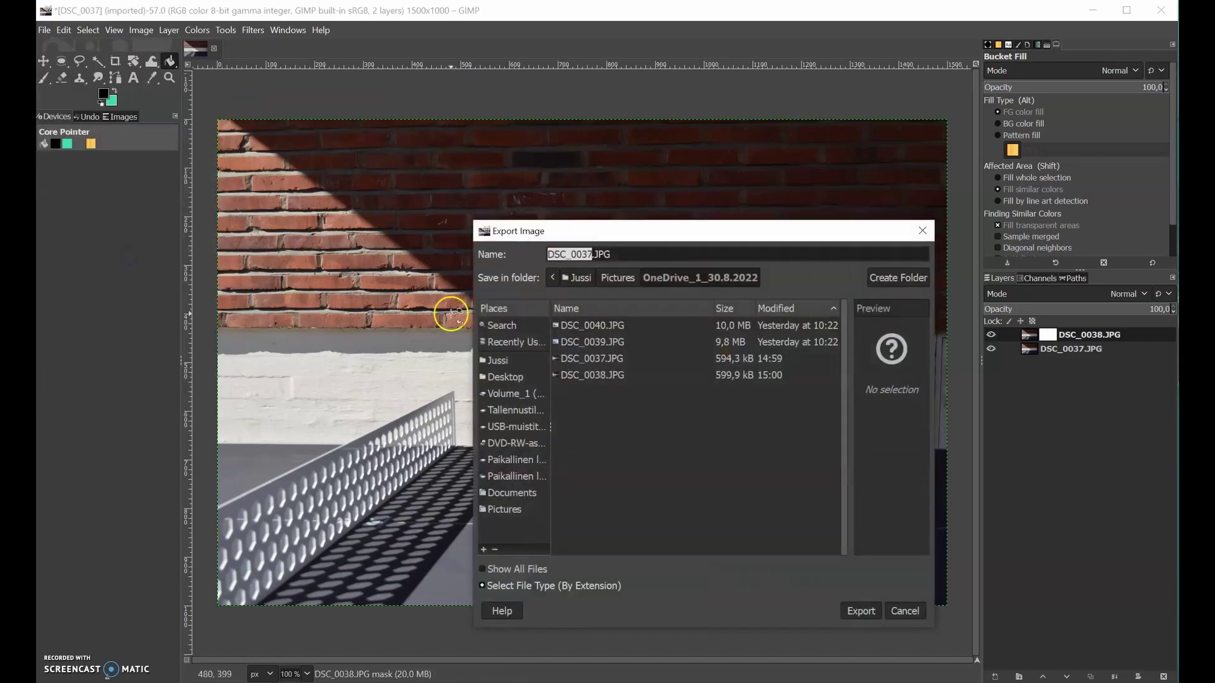
pyautogui.write('pallot')
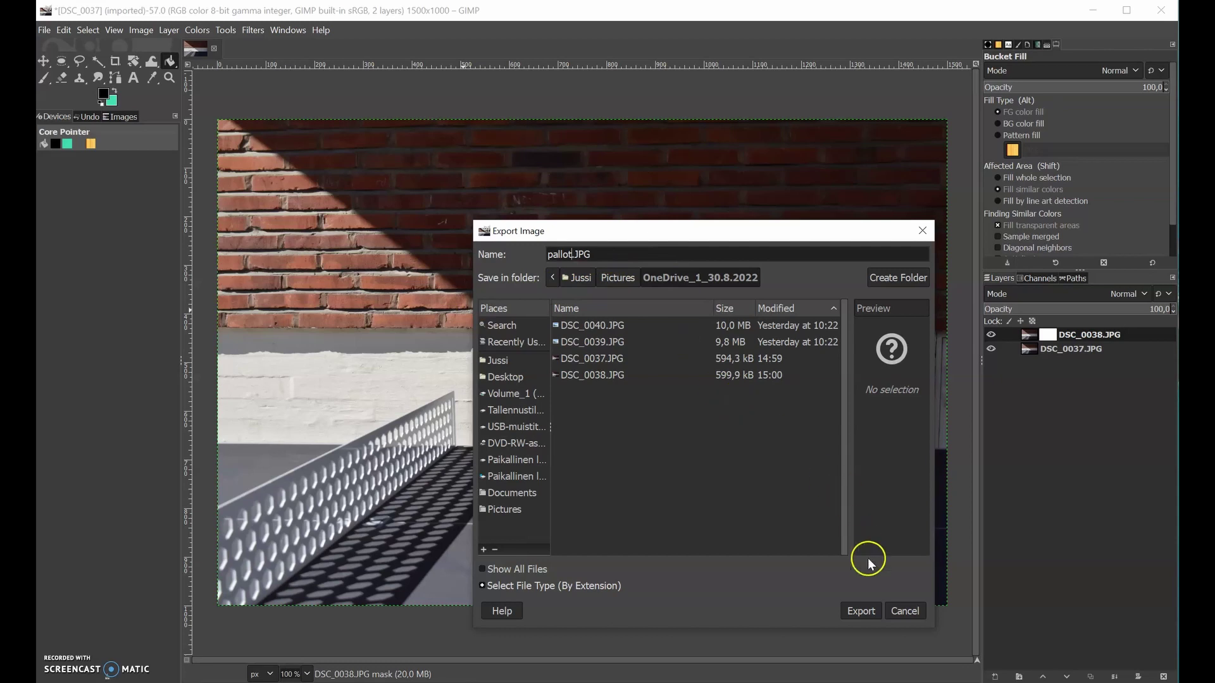
pyautogui.click(858, 611)
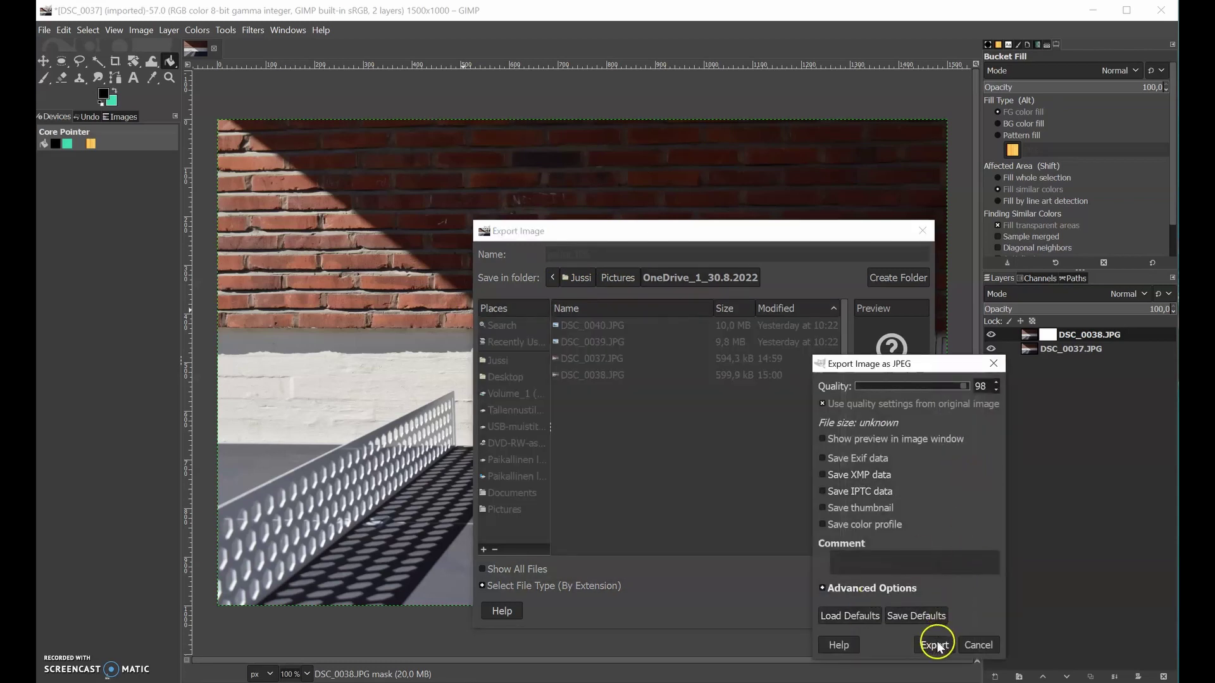
pyautogui.click(936, 645)
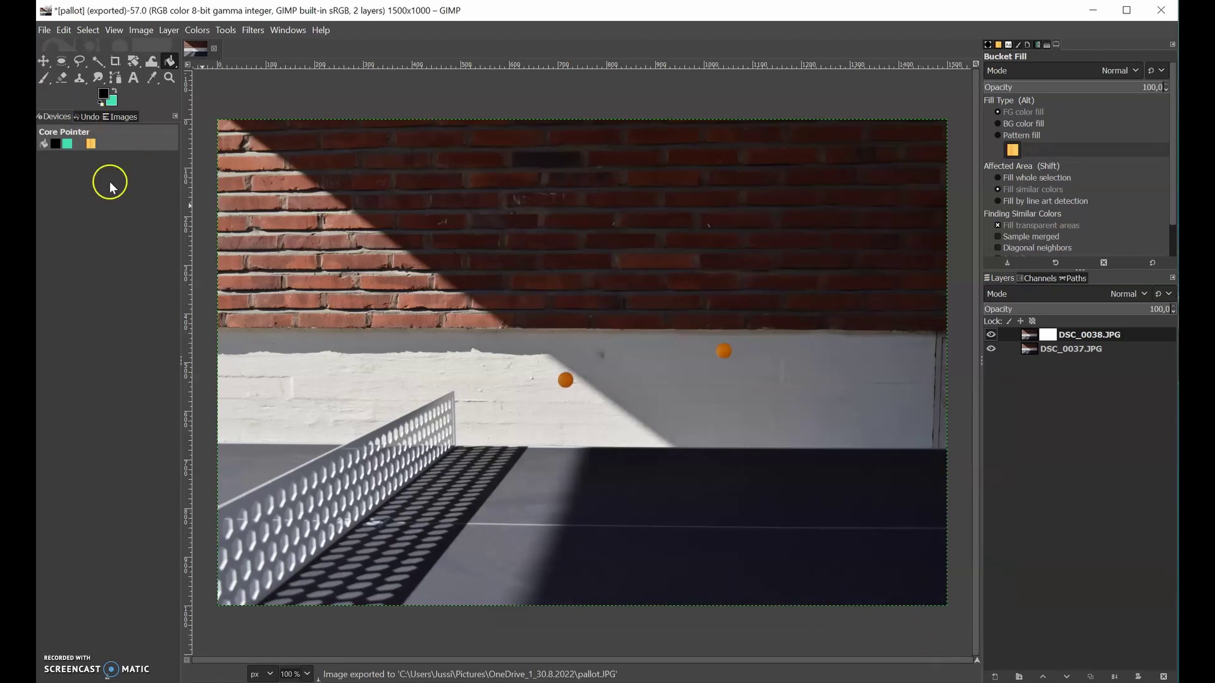